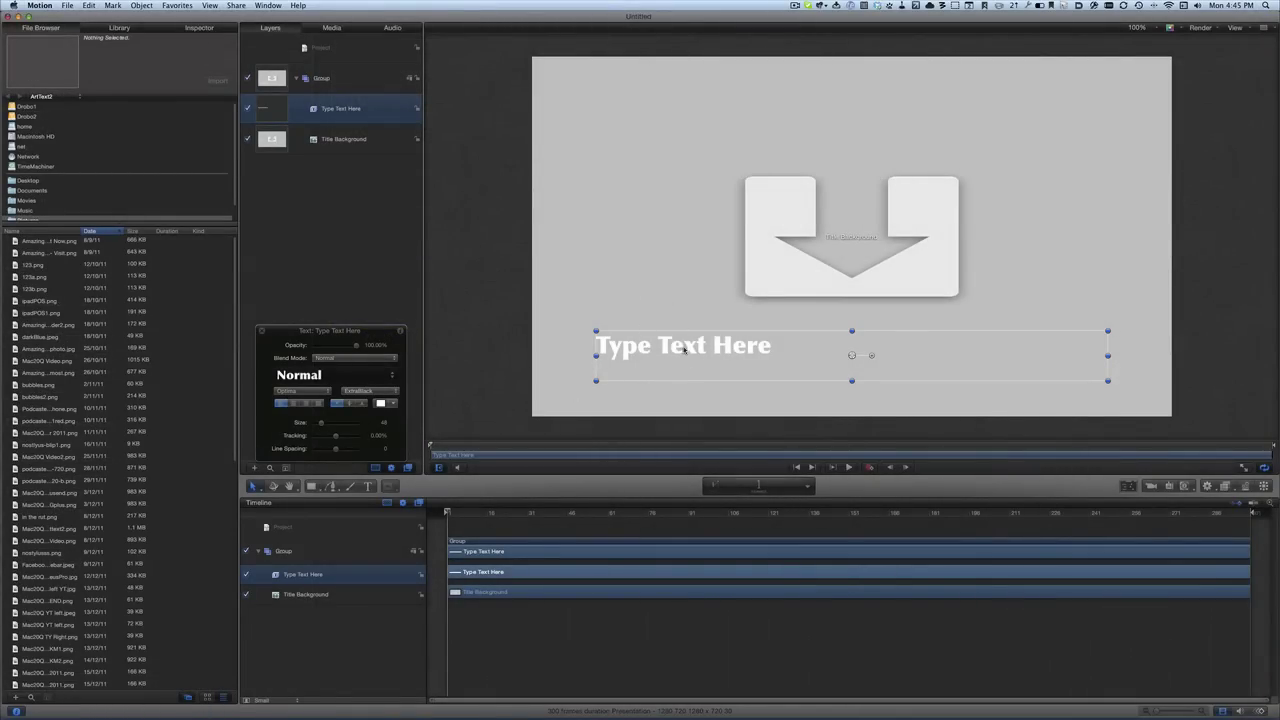
# Delete the Type Text Here placeholder and add an empty Group 1 above the original Group.
pyautogui.press('Delete')
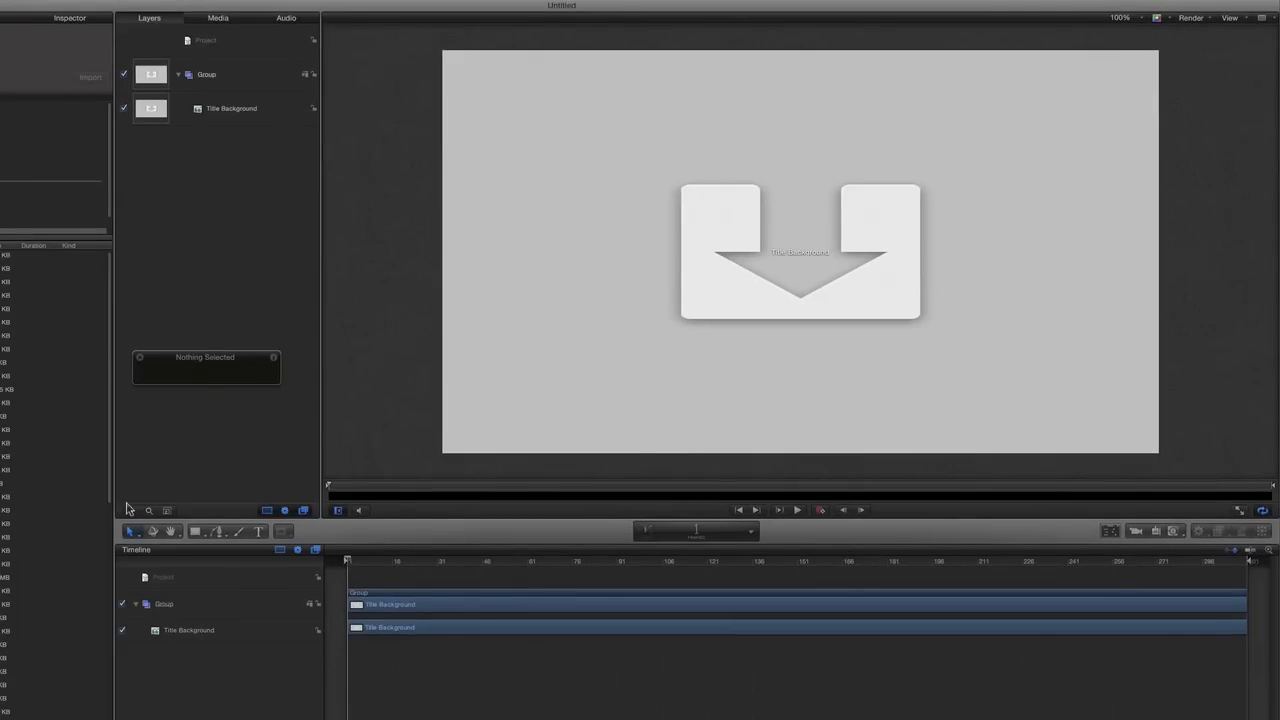
pyautogui.click(130, 511)
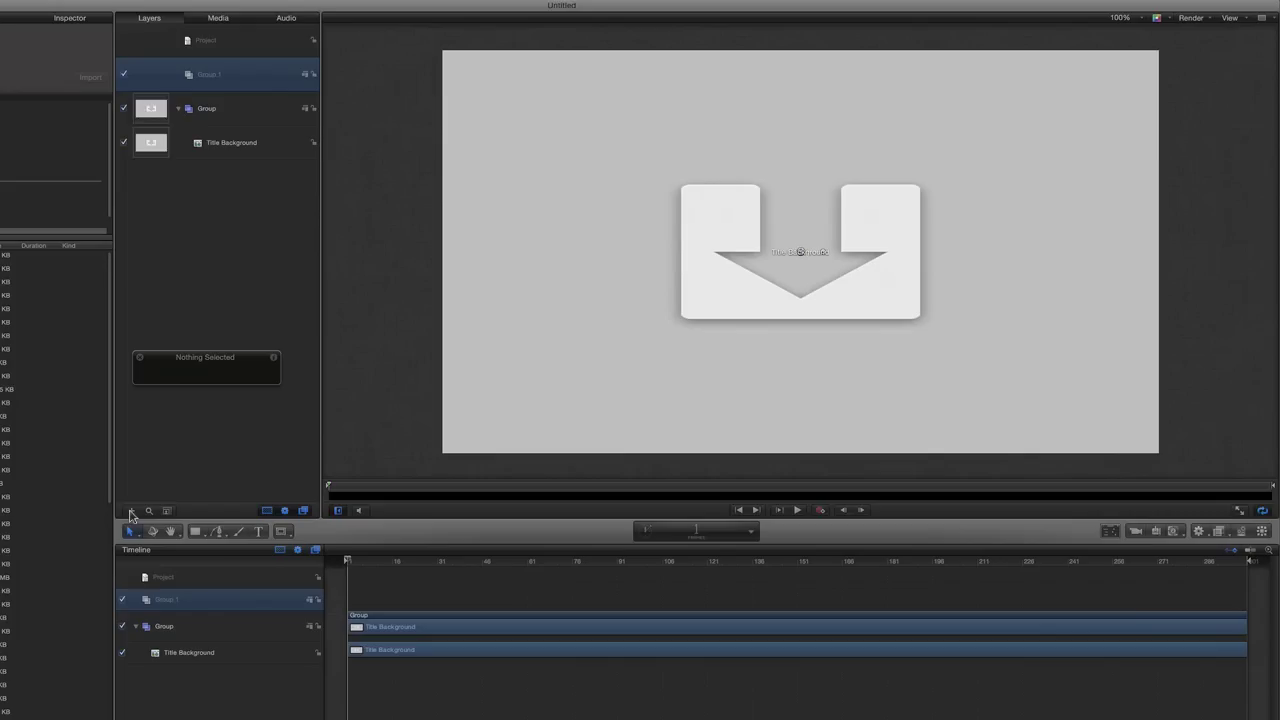
# Rename the new group Text 1 and find the Subscribe button PNG in the File Browser.
pyautogui.write('Text 1')
pyautogui.press('Return')
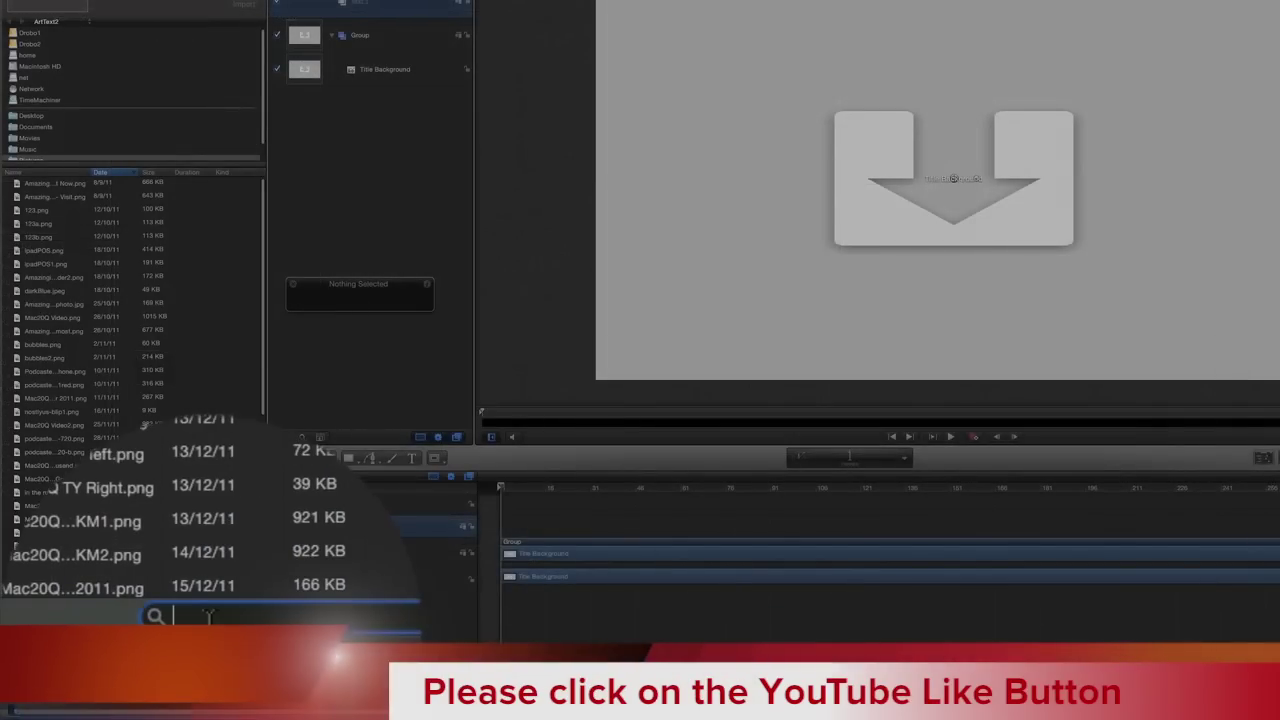
pyautogui.write('sub')
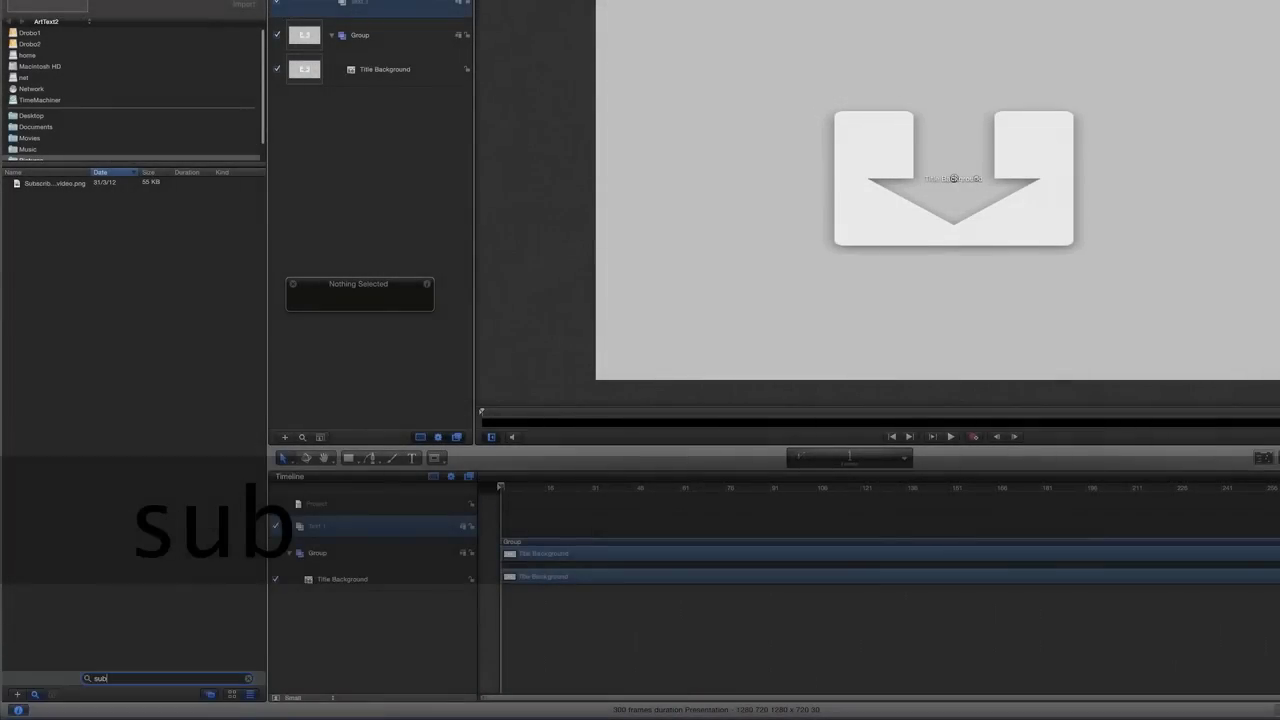
pyautogui.click(58, 186)
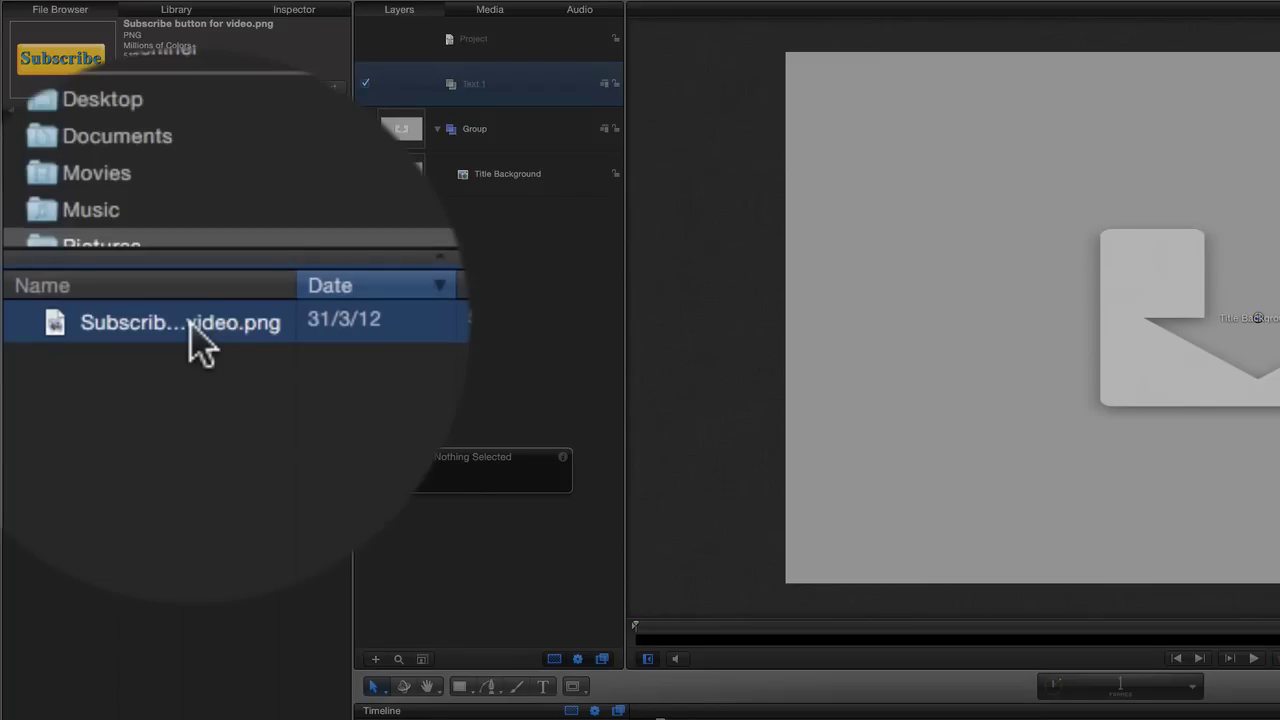
# Place Subscribe button for video.png inside Text 1, low in the frame below the drop zone.
pyautogui.moveTo(195, 330); pyautogui.dragTo(500, 96)
pyautogui.moveTo(1250, 330); pyautogui.dragTo(1256, 408)
pyautogui.moveTo(826, 408); pyautogui.dragTo(825, 510)
pyautogui.moveTo(703, 503)
pyautogui.mouseDown()
pyautogui.moveTo(703, 520)
pyautogui.moveTo(743, 517)
pyautogui.moveTo(694, 518)
pyautogui.mouseUp()
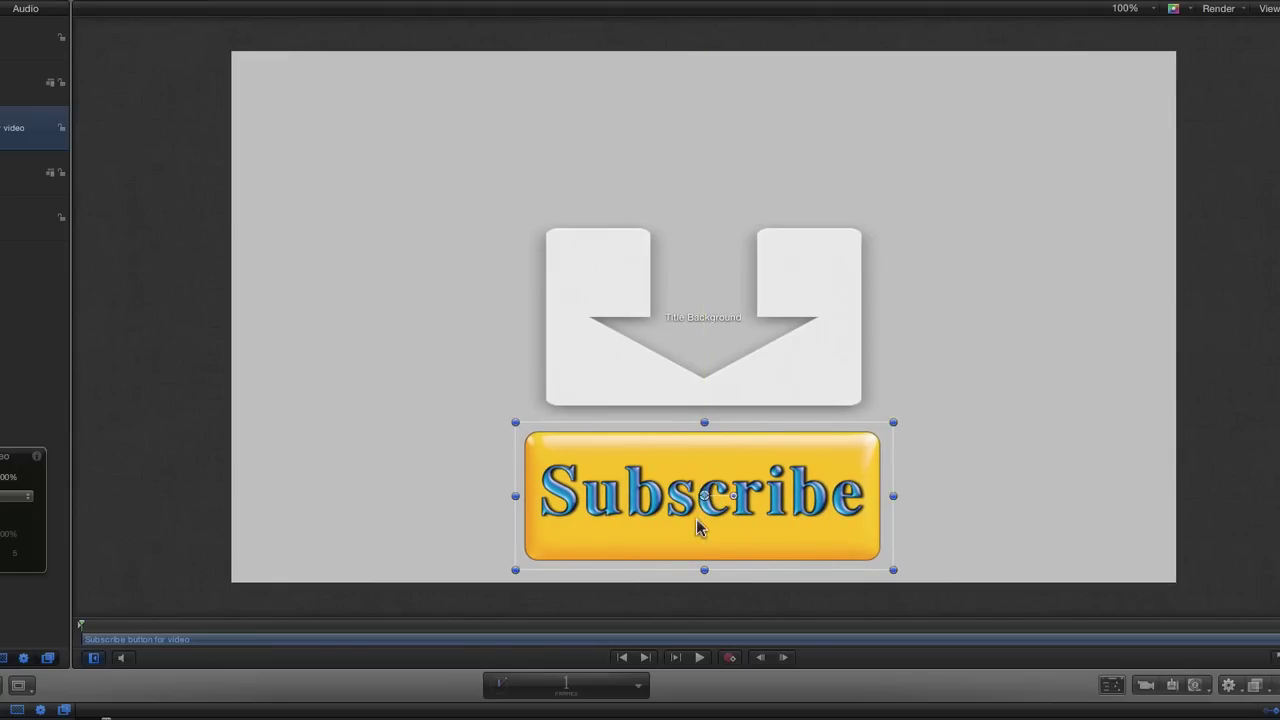
# Widen the Subscribe button on both sides and centre it beneath the arrow.
pyautogui.moveTo(515, 495); pyautogui.dragTo(420, 494)
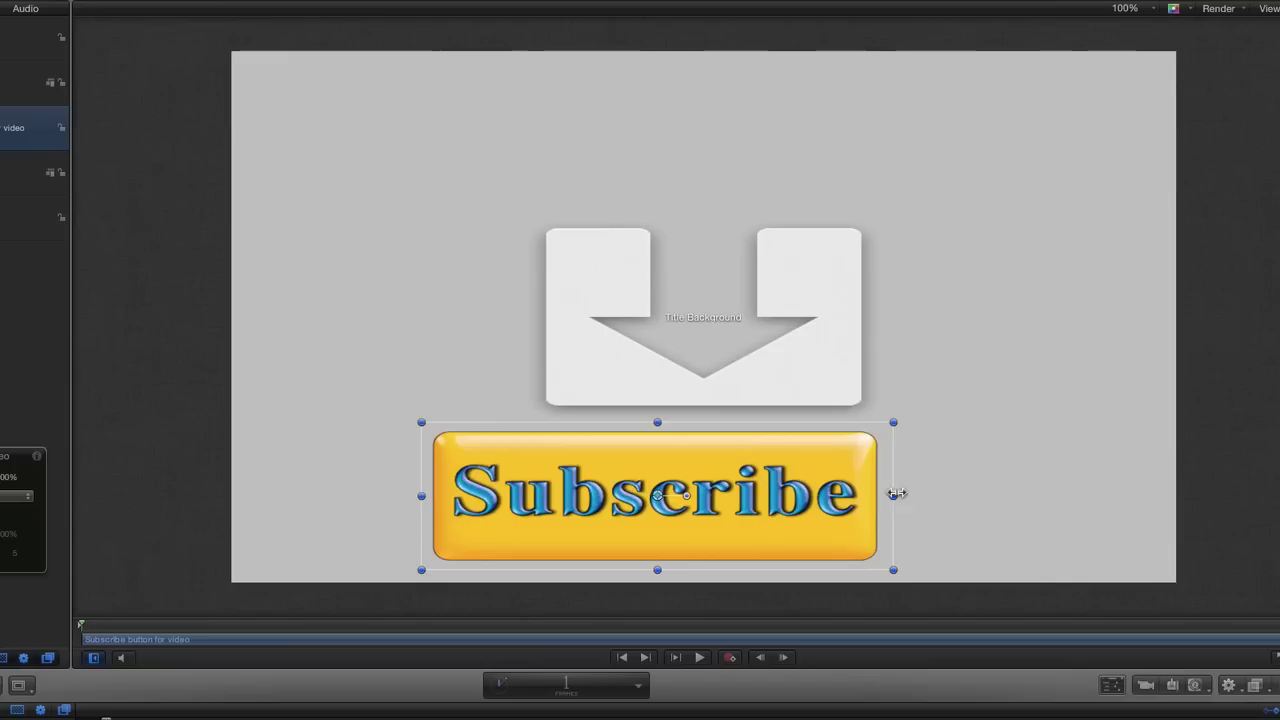
pyautogui.moveTo(893, 494); pyautogui.dragTo(994, 517)
pyautogui.moveTo(674, 497); pyautogui.dragTo(677, 494)
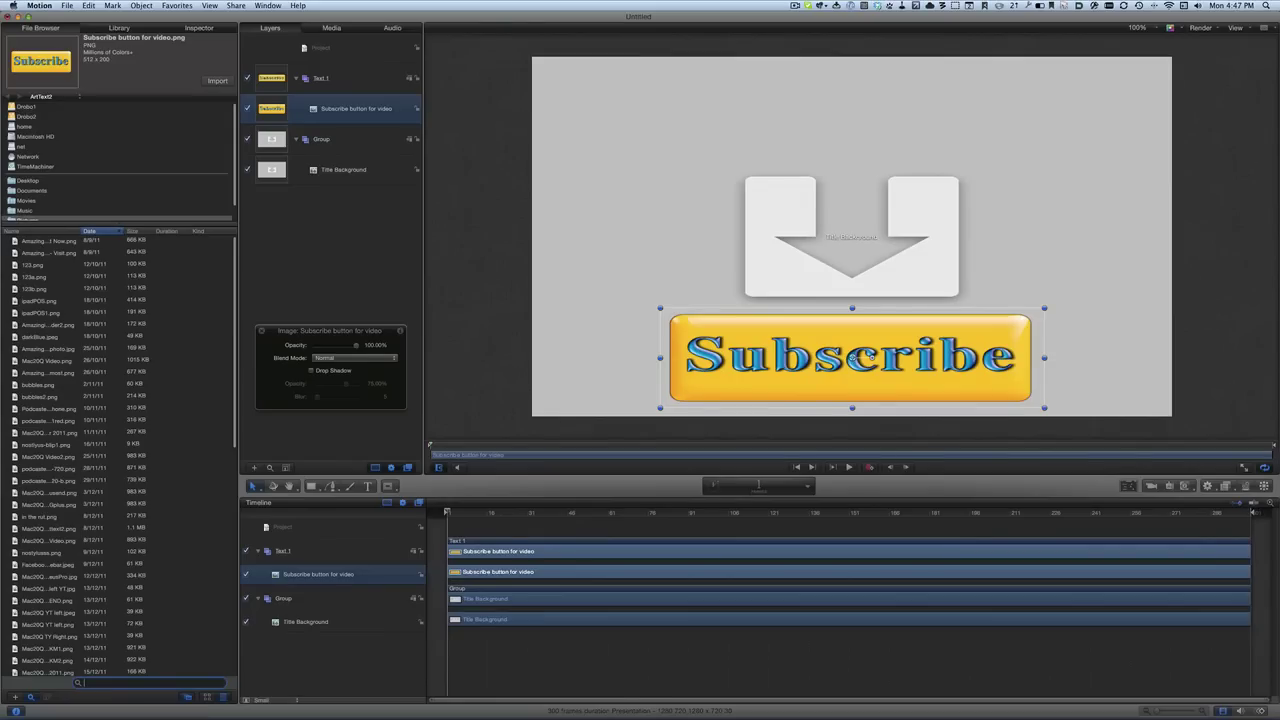
# Fill the Title Background drop zone with text for end of video.png, then select the Subscribe layer.
pyautogui.scroll(-10, 78, 640)
pyautogui.click(50, 671)
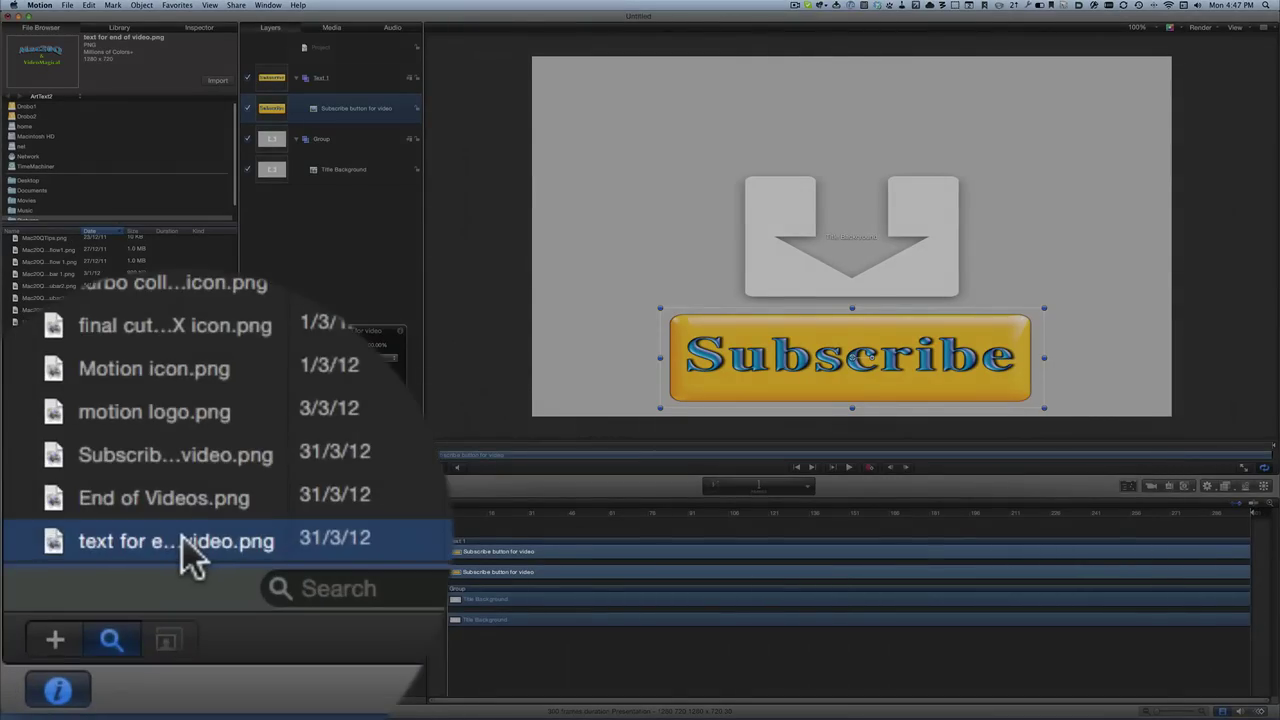
pyautogui.moveTo(50, 669); pyautogui.dragTo(850, 232)
pyautogui.click(451, 319)
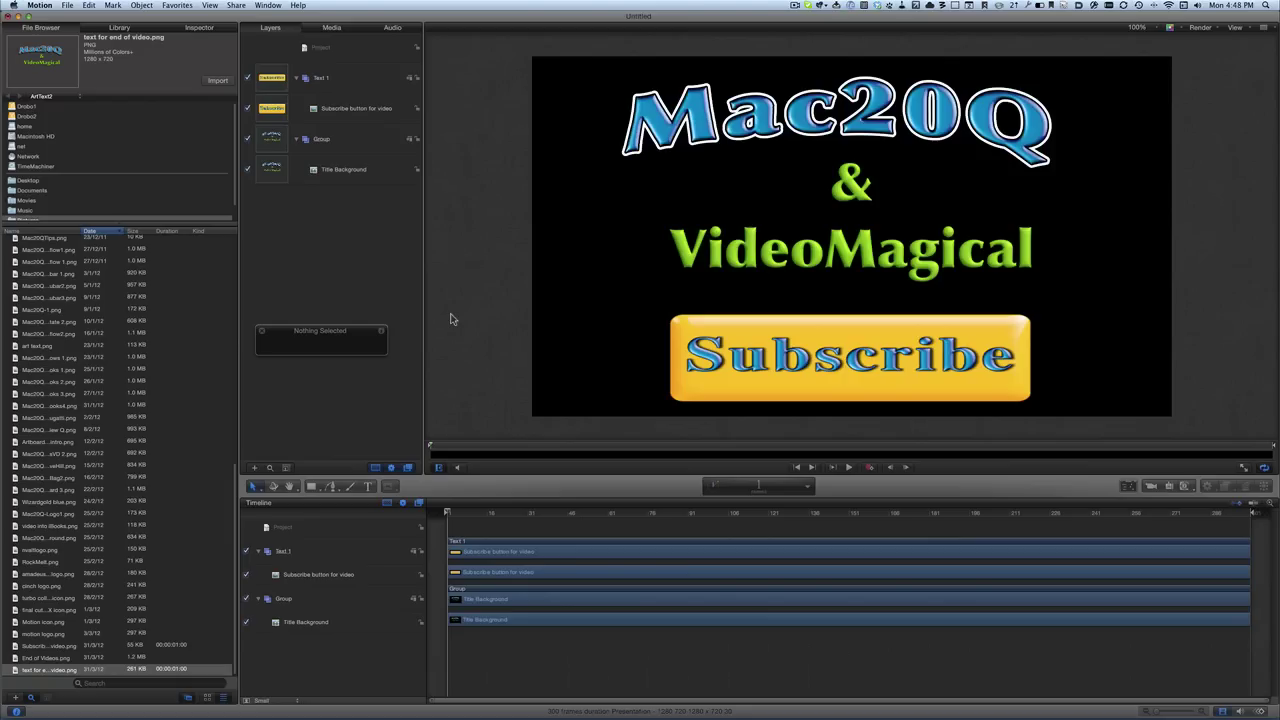
pyautogui.click(722, 402)
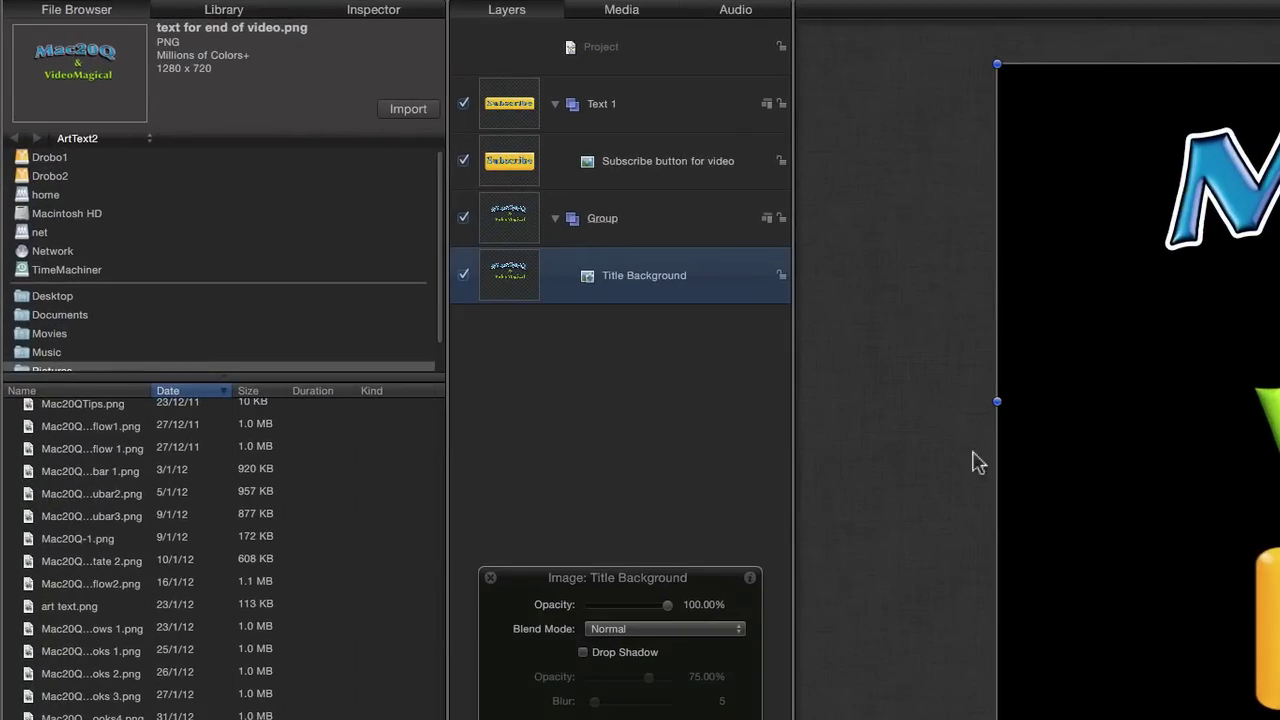
pyautogui.click(680, 190)
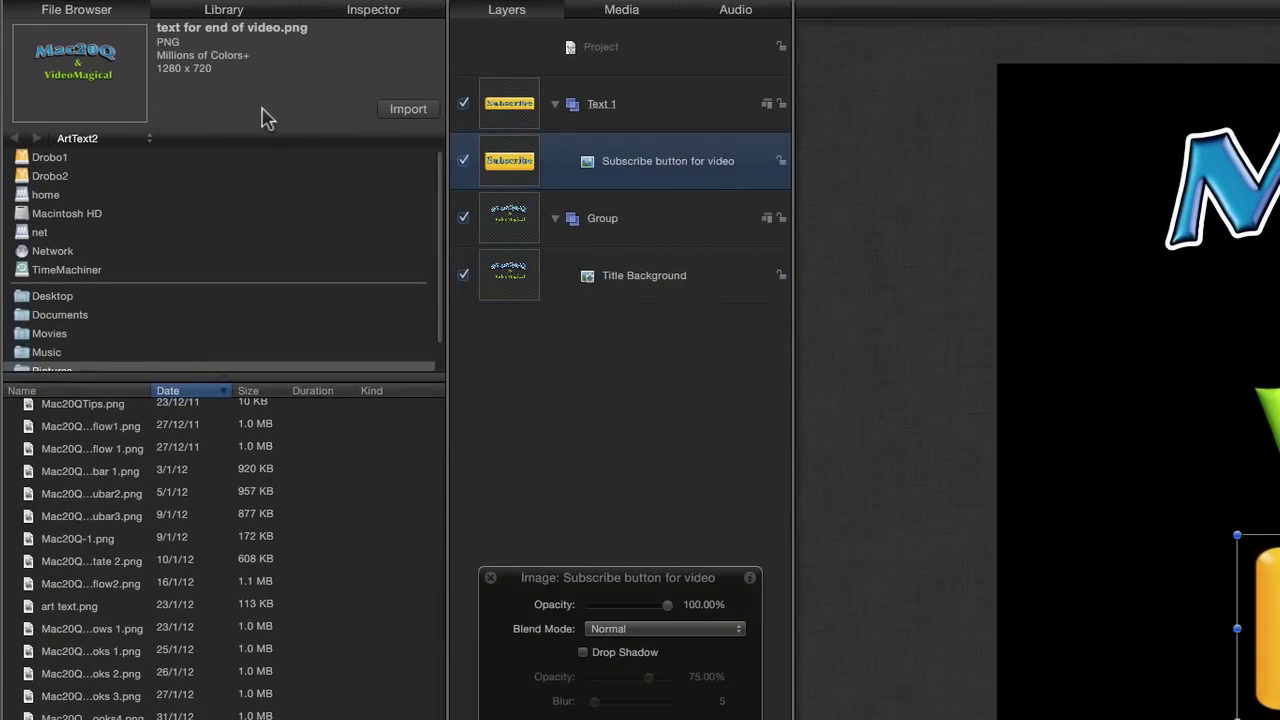
# Apply the Basic Motion Spin behaviour from the Library to the Subscribe button for video layer.
pyautogui.click(224, 10)
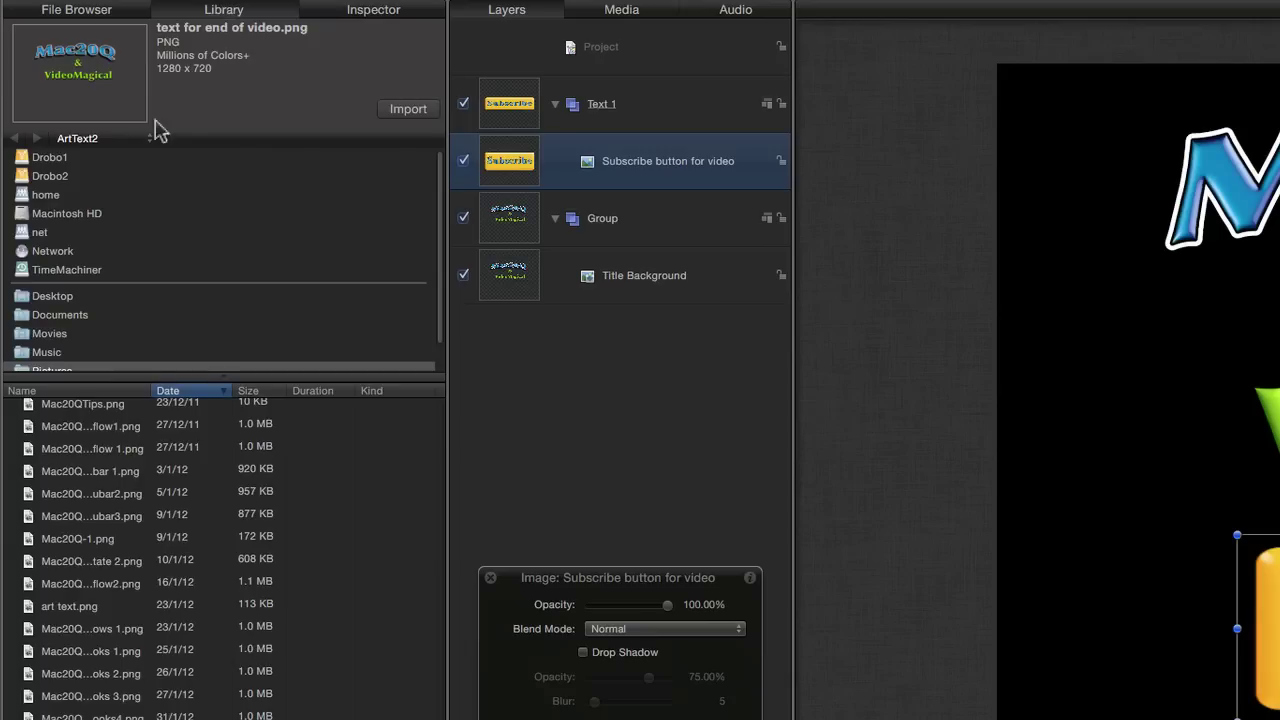
pyautogui.click(56, 160)
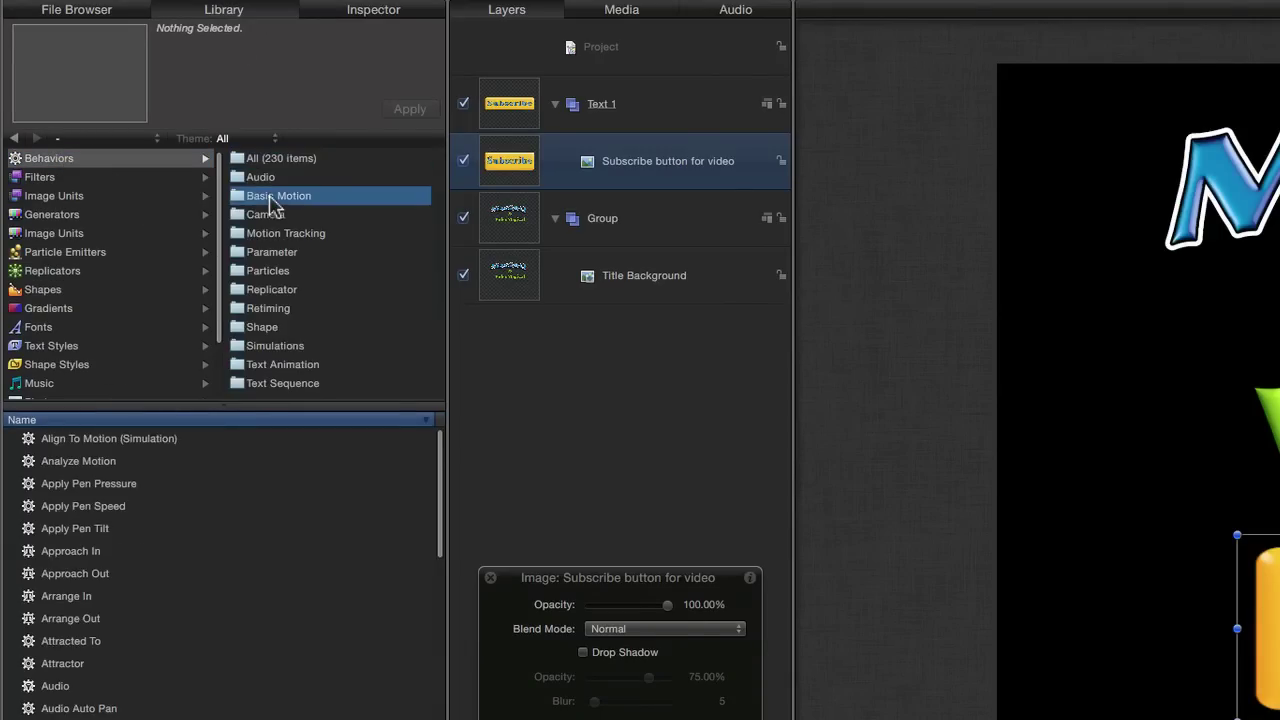
pyautogui.click(272, 196)
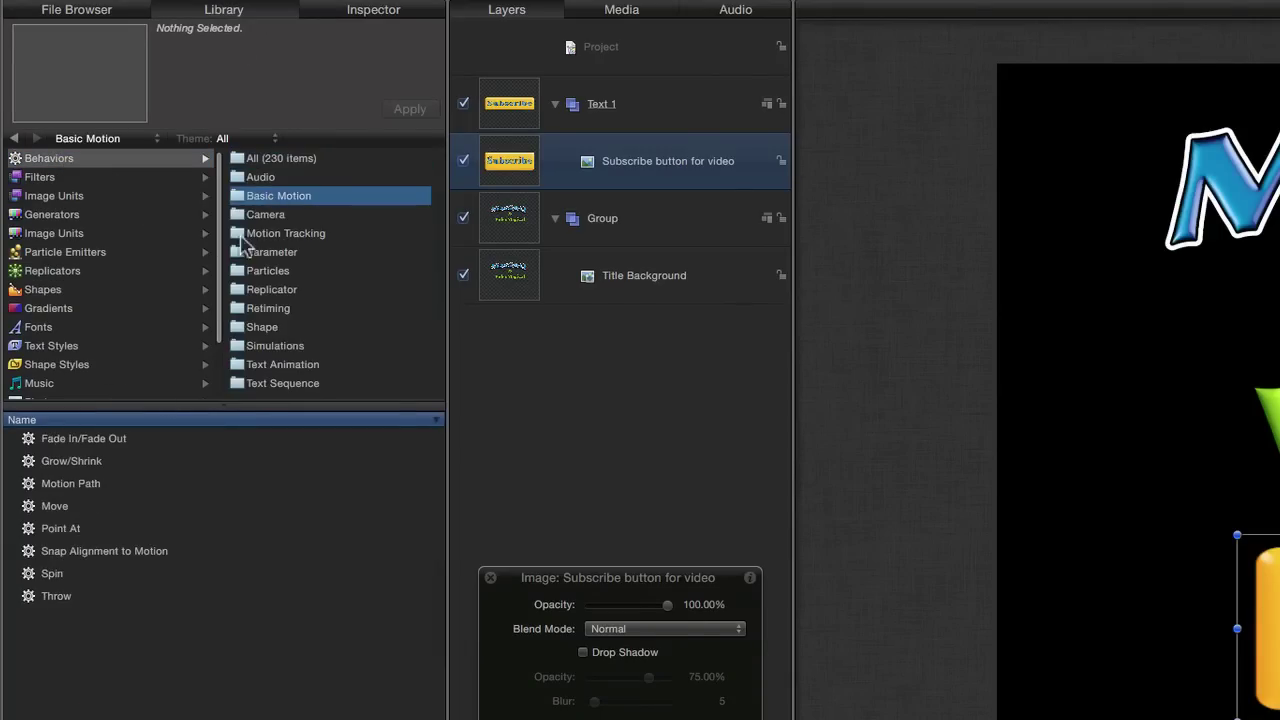
pyautogui.click(54, 576)
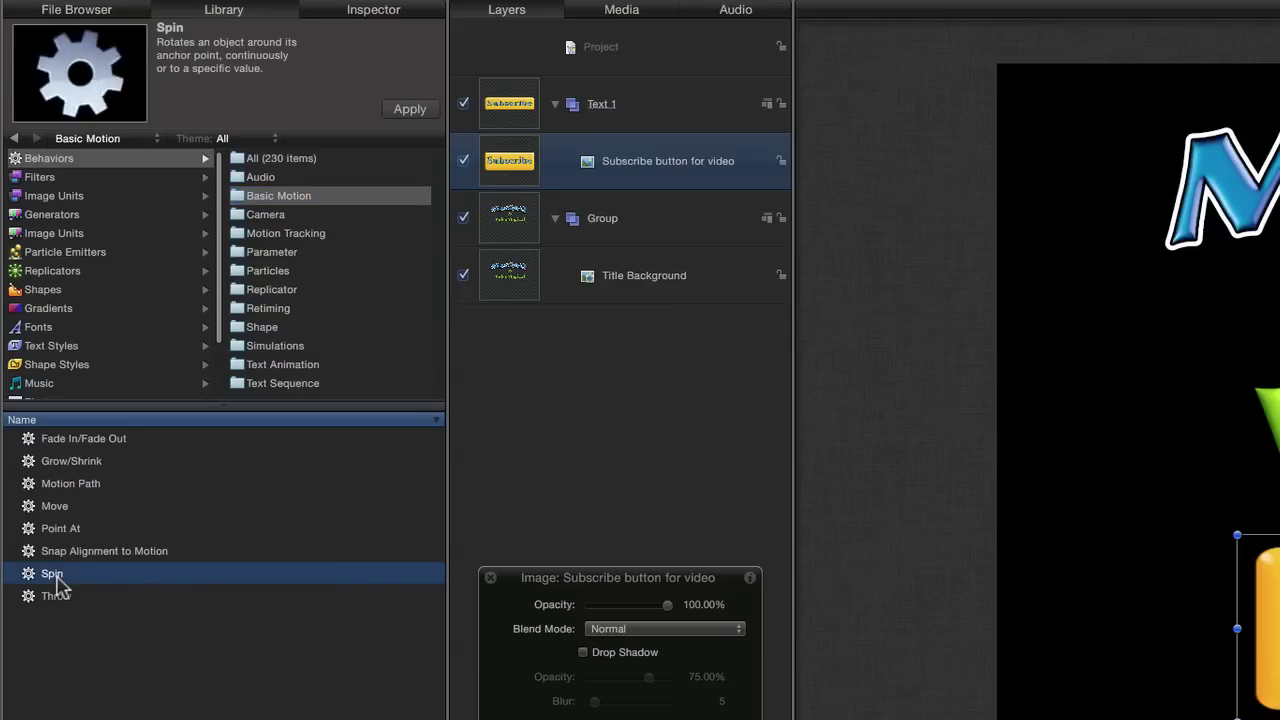
pyautogui.moveTo(56, 584); pyautogui.dragTo(668, 180)
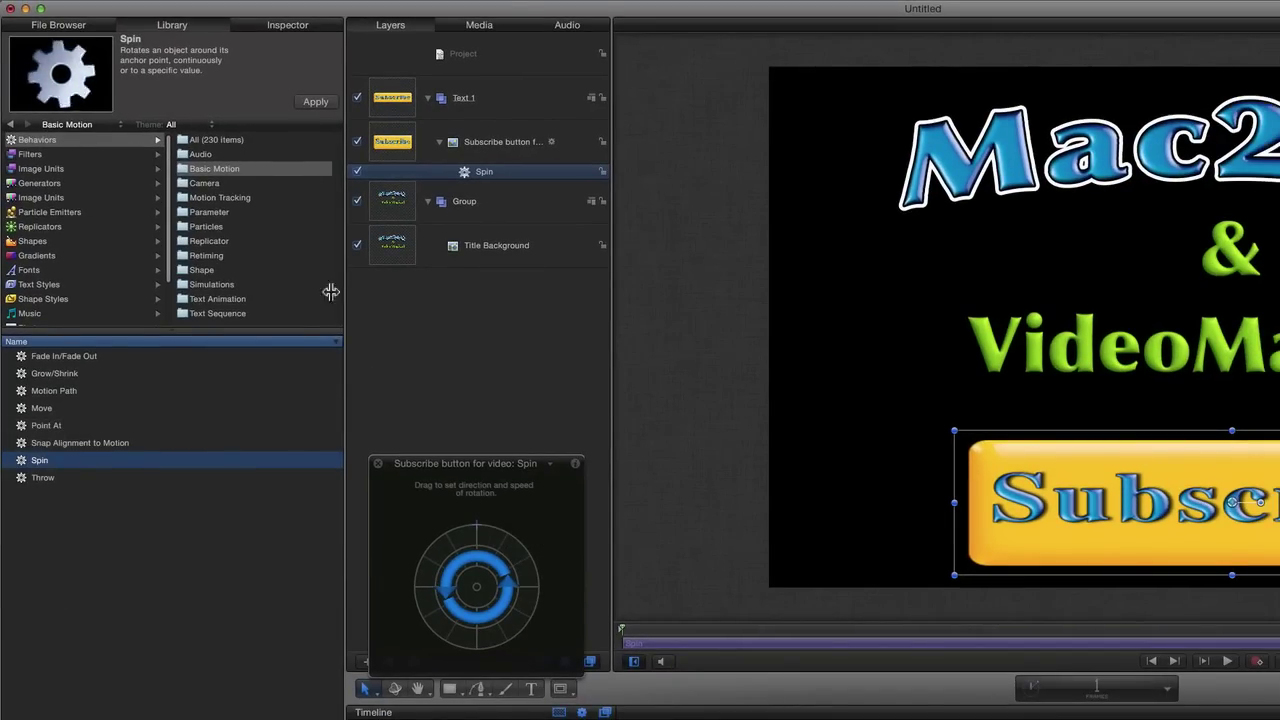
# Set the Spin axis to X with a -34.7° spin rate and play to preview the flip.
pyautogui.click(318, 37)
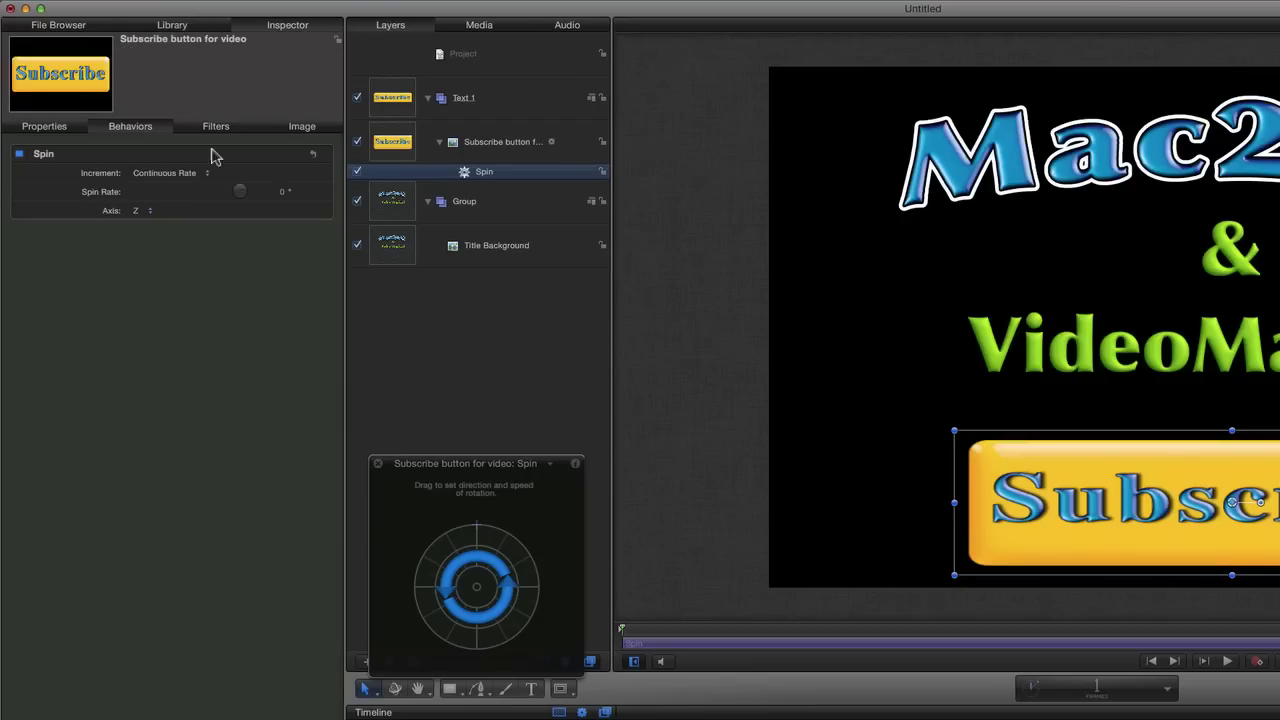
pyautogui.click(138, 212)
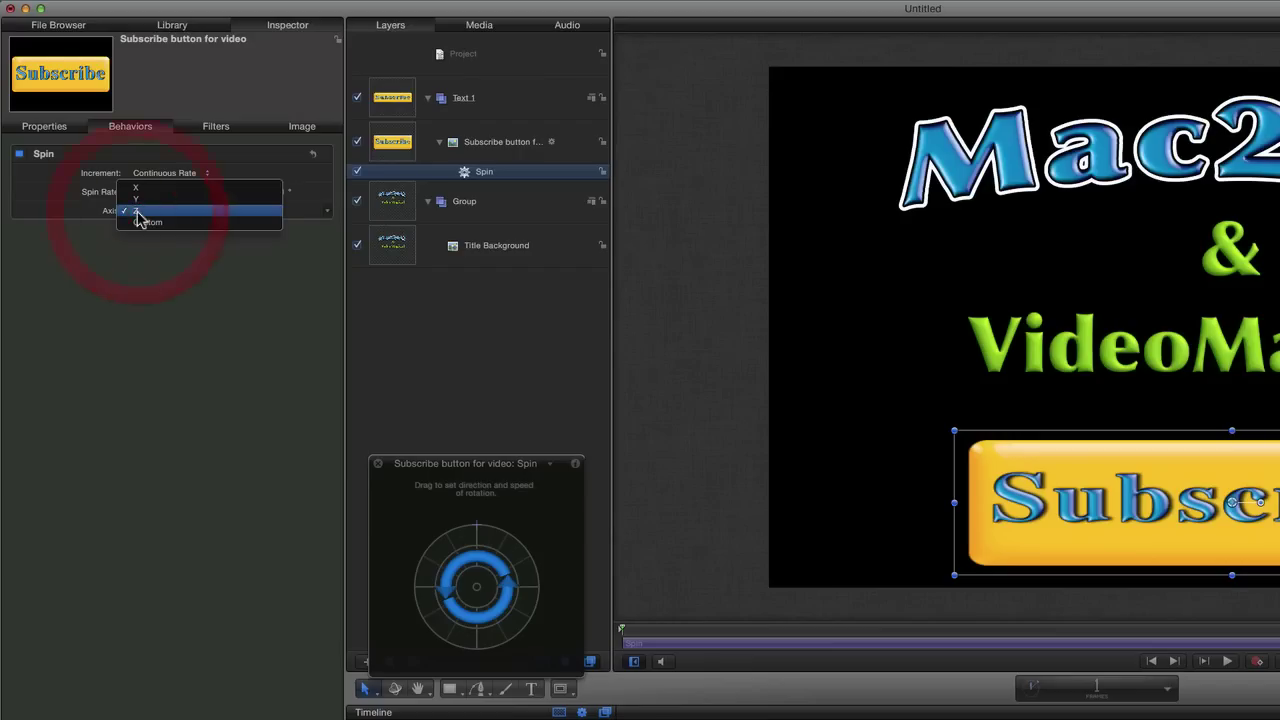
pyautogui.click(148, 190)
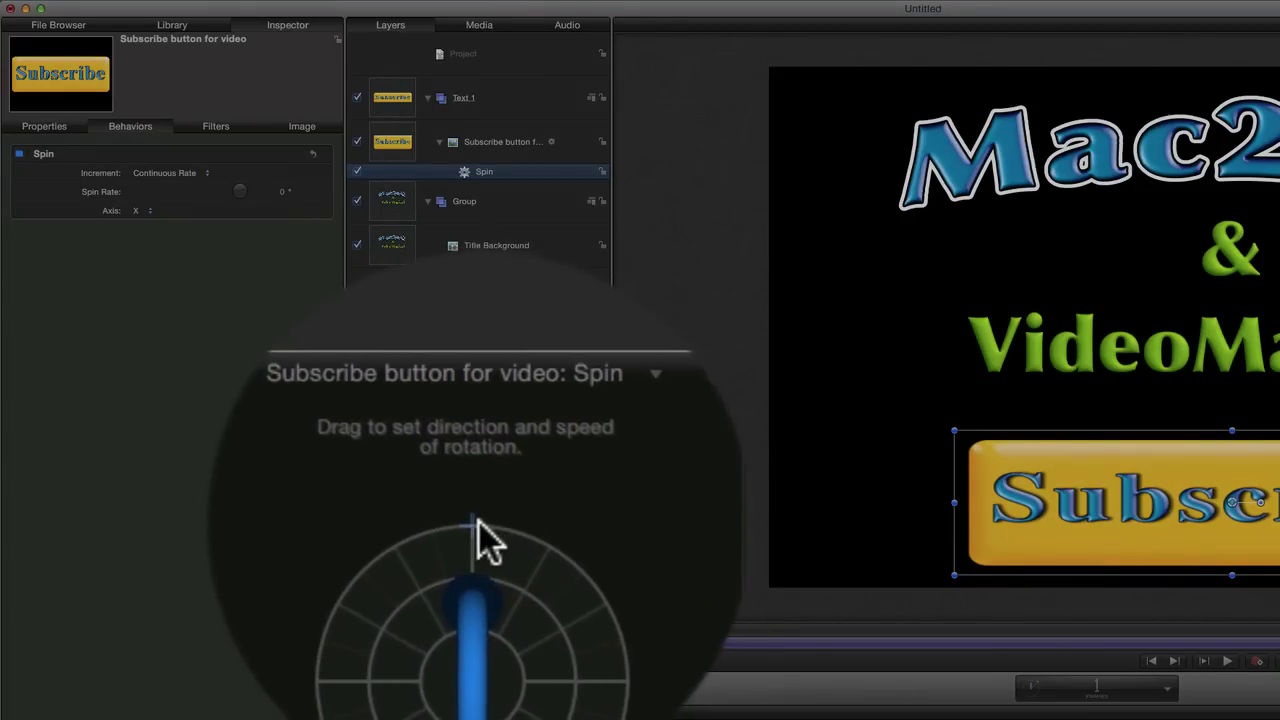
pyautogui.moveTo(477, 531)
pyautogui.mouseDown()
pyautogui.moveTo(523, 571)
pyautogui.moveTo(522, 622)
pyautogui.moveTo(486, 656)
pyautogui.moveTo(423, 609)
pyautogui.moveTo(431, 560)
pyautogui.moveTo(470, 541)
pyautogui.mouseUp()
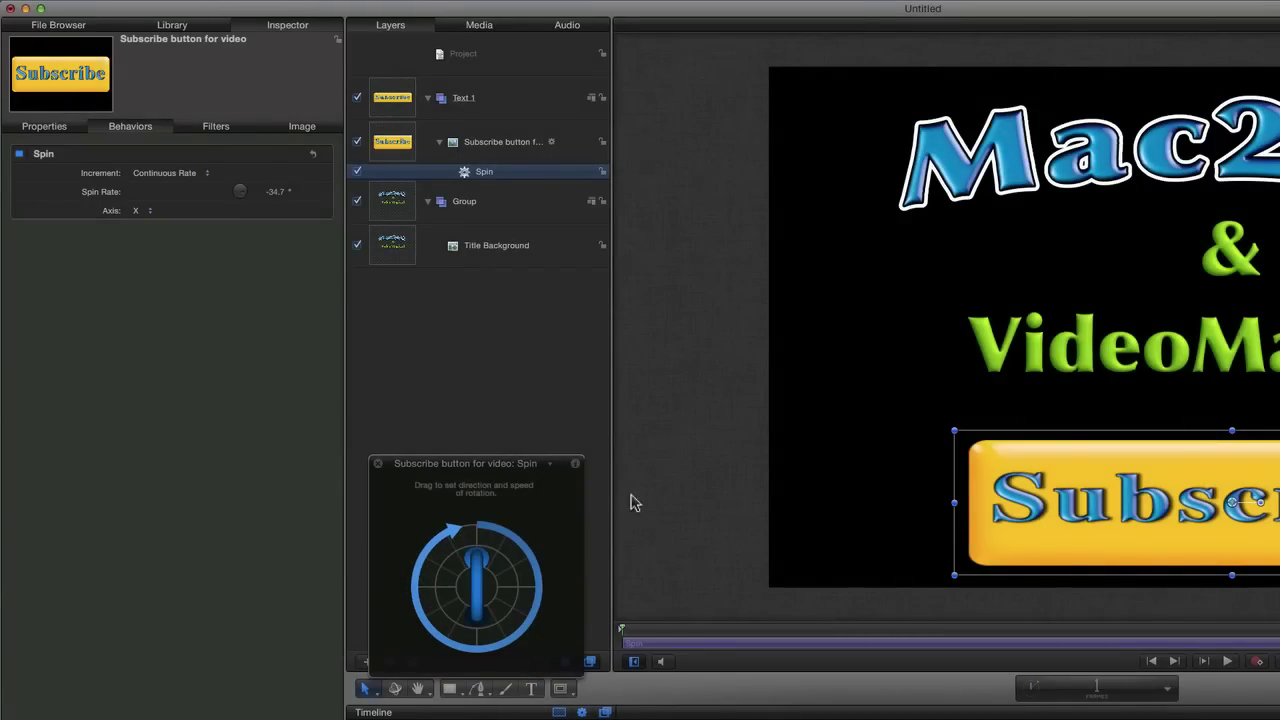
pyautogui.click(1227, 661)
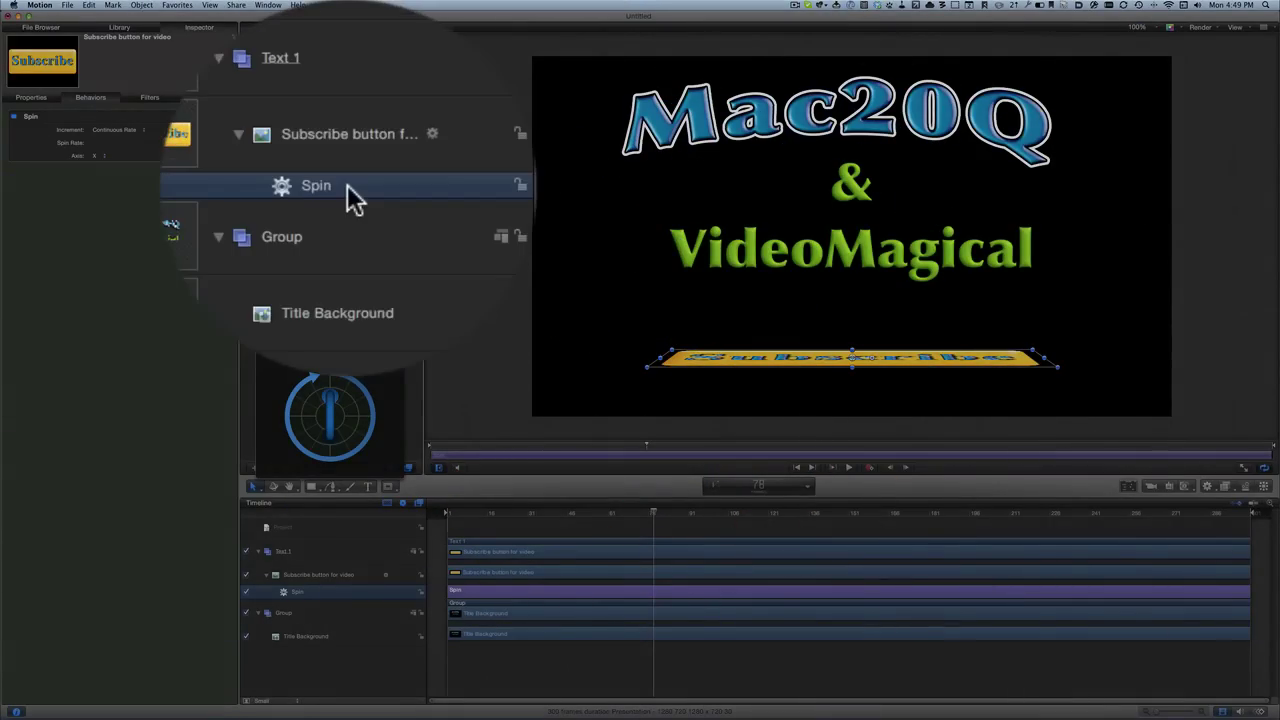
# Delete the Spin behaviour and expand Rotation in Properties to show X, Y and Z values.
pyautogui.rightClick(347, 133)
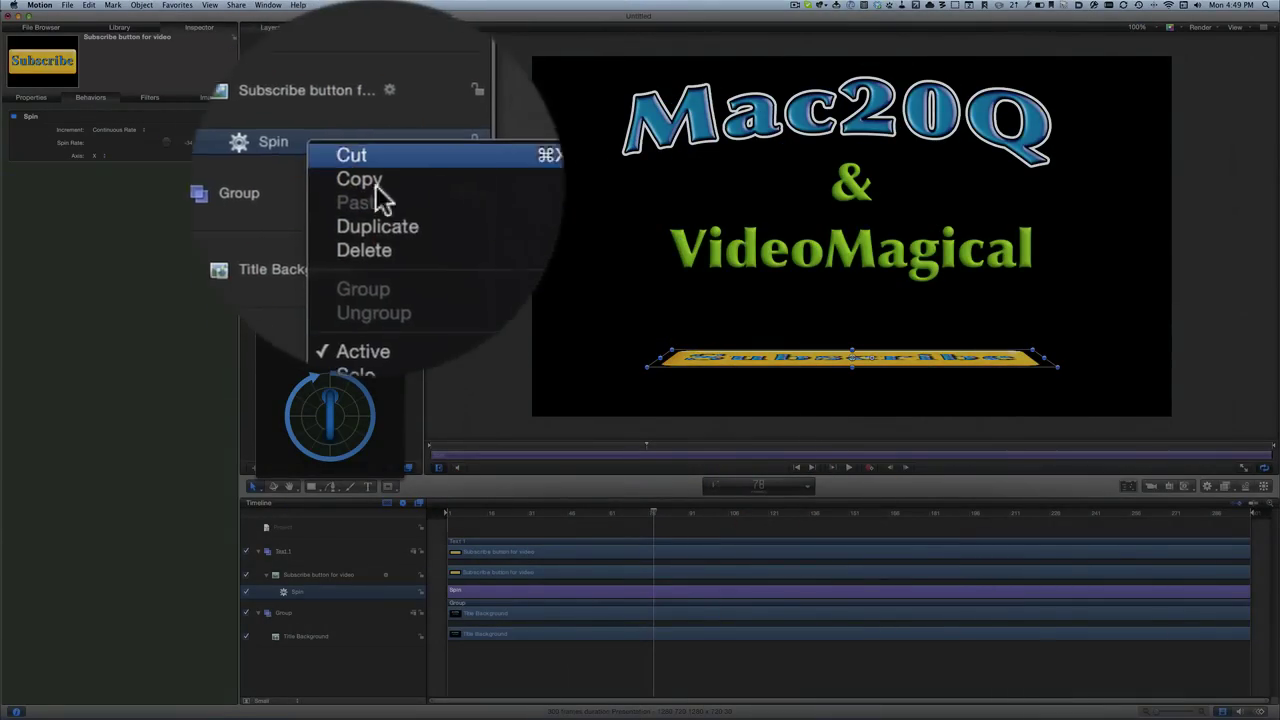
pyautogui.click(388, 190)
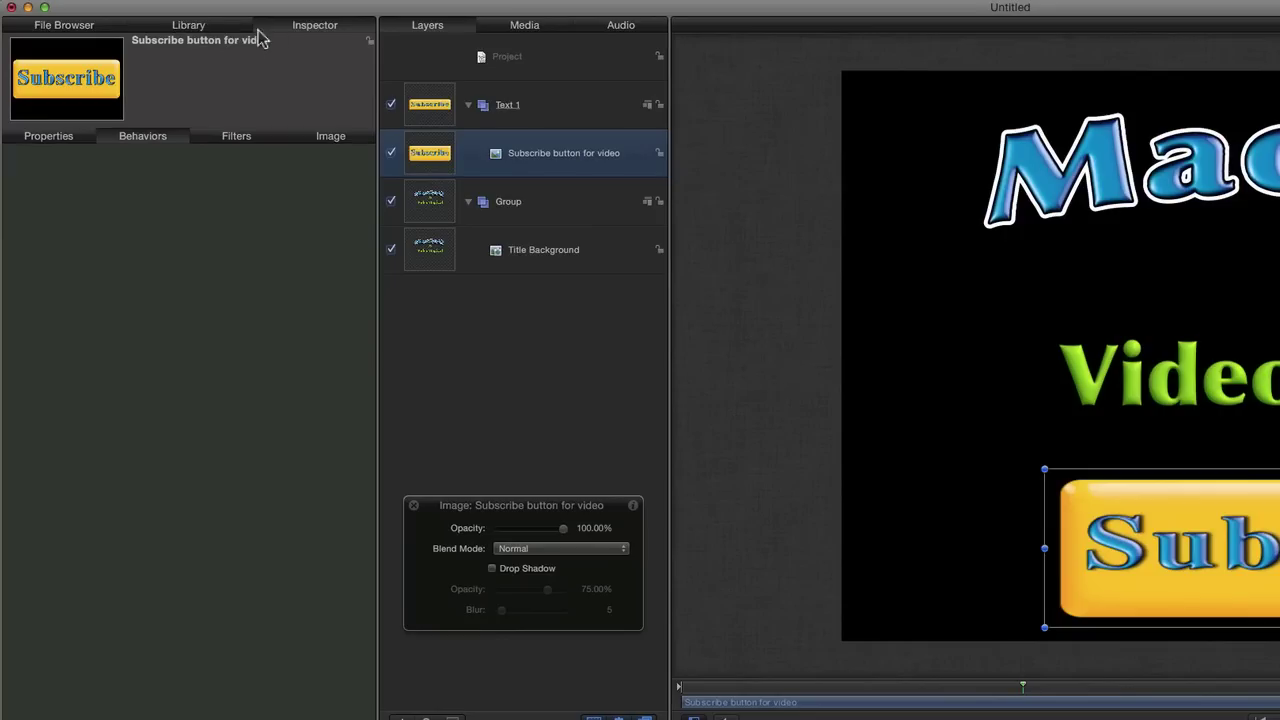
pyautogui.click(45, 138)
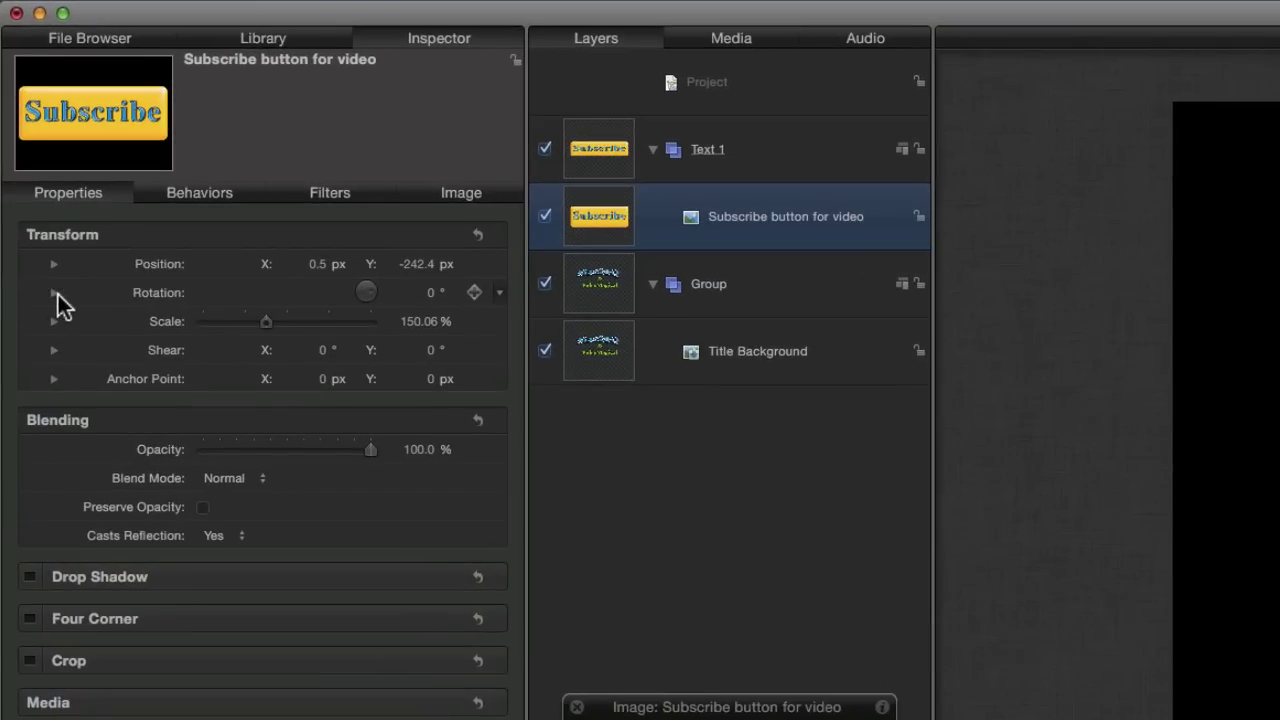
pyautogui.click(54, 294)
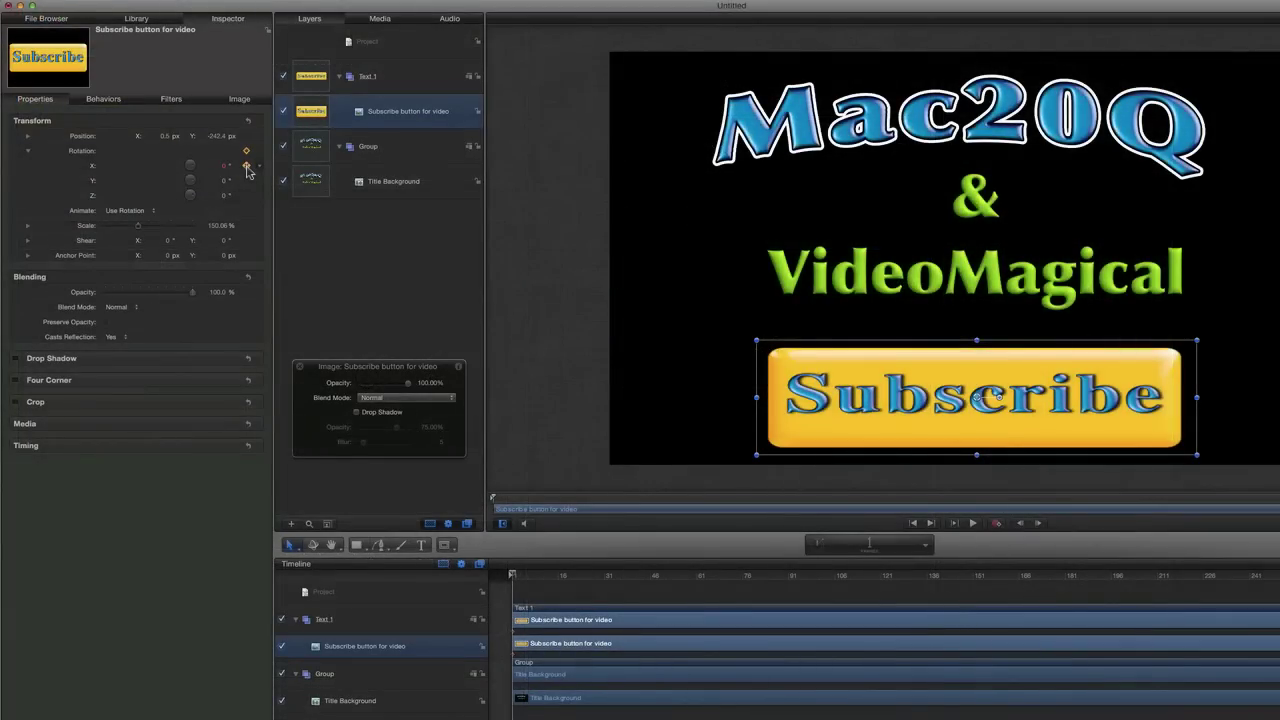
# At frame 76, keyframe Rotation X at -97.6°, then rotate further toward about -270°.
pyautogui.click(744, 578)
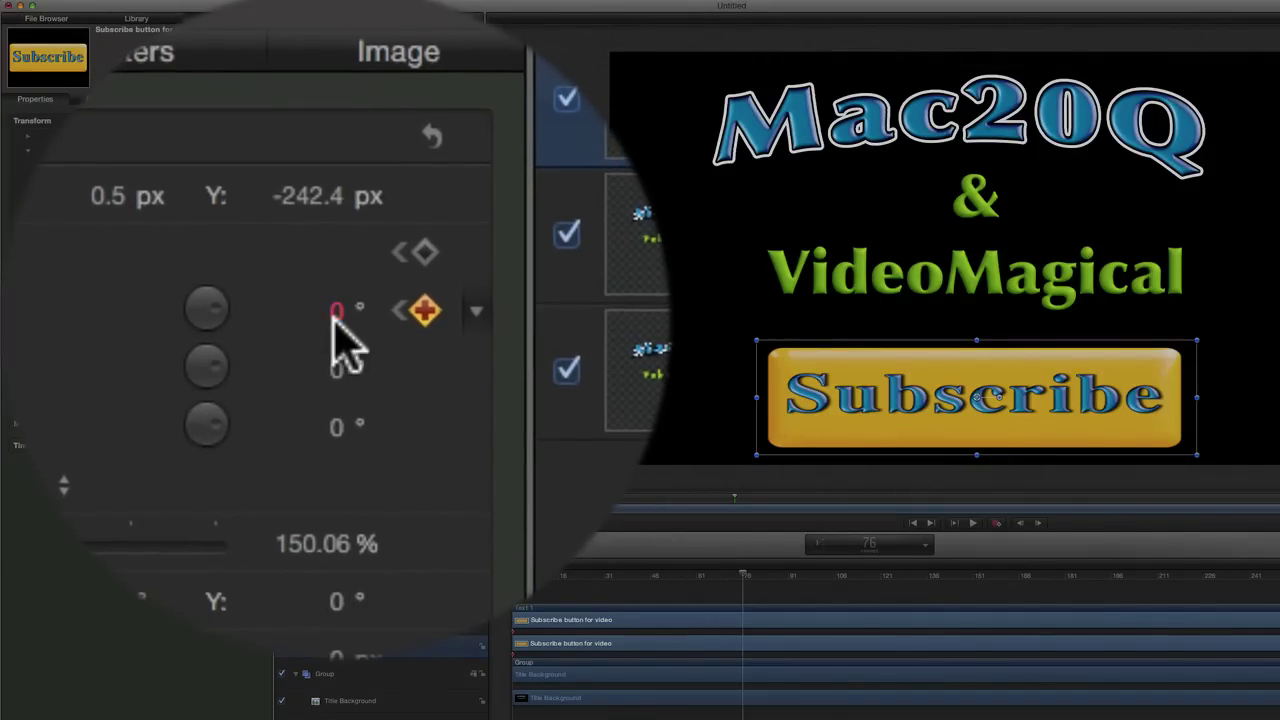
pyautogui.click(222, 167)
pyautogui.moveTo(335, 320); pyautogui.dragTo(240, 320)
pyautogui.moveTo(219, 166); pyautogui.dragTo(224, 172)
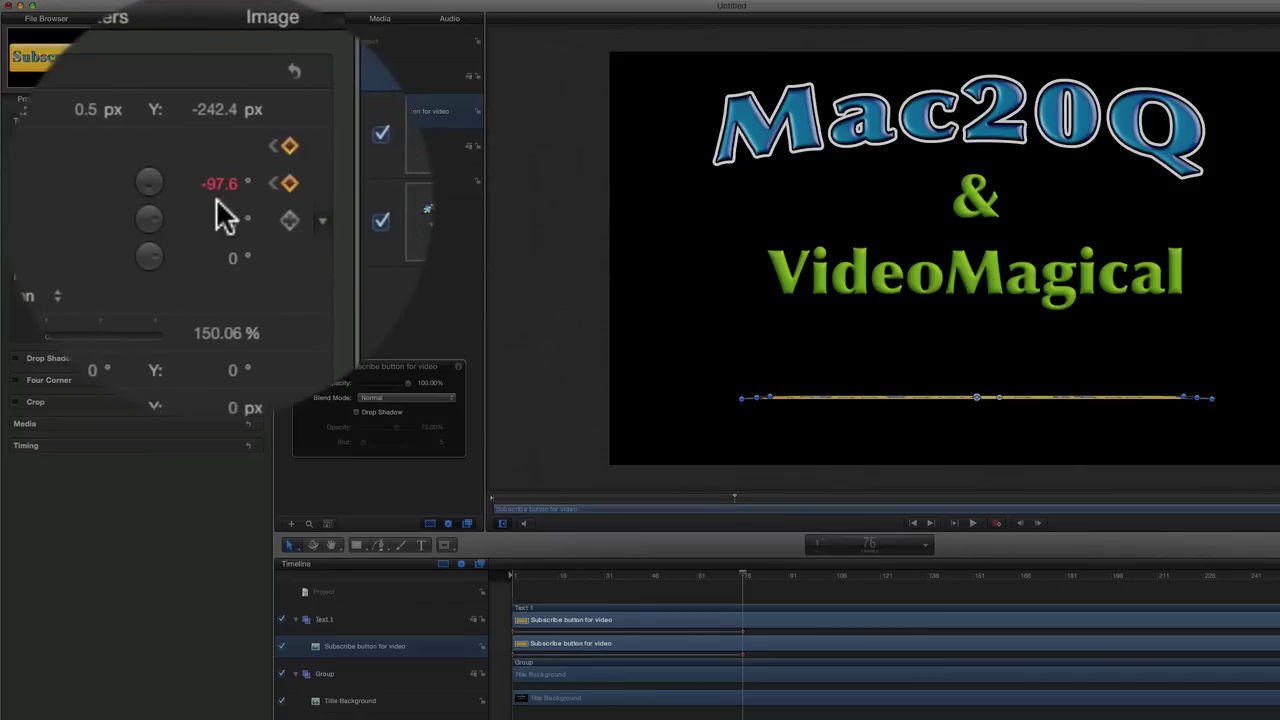
pyautogui.click(222, 168)
pyautogui.press('Return')
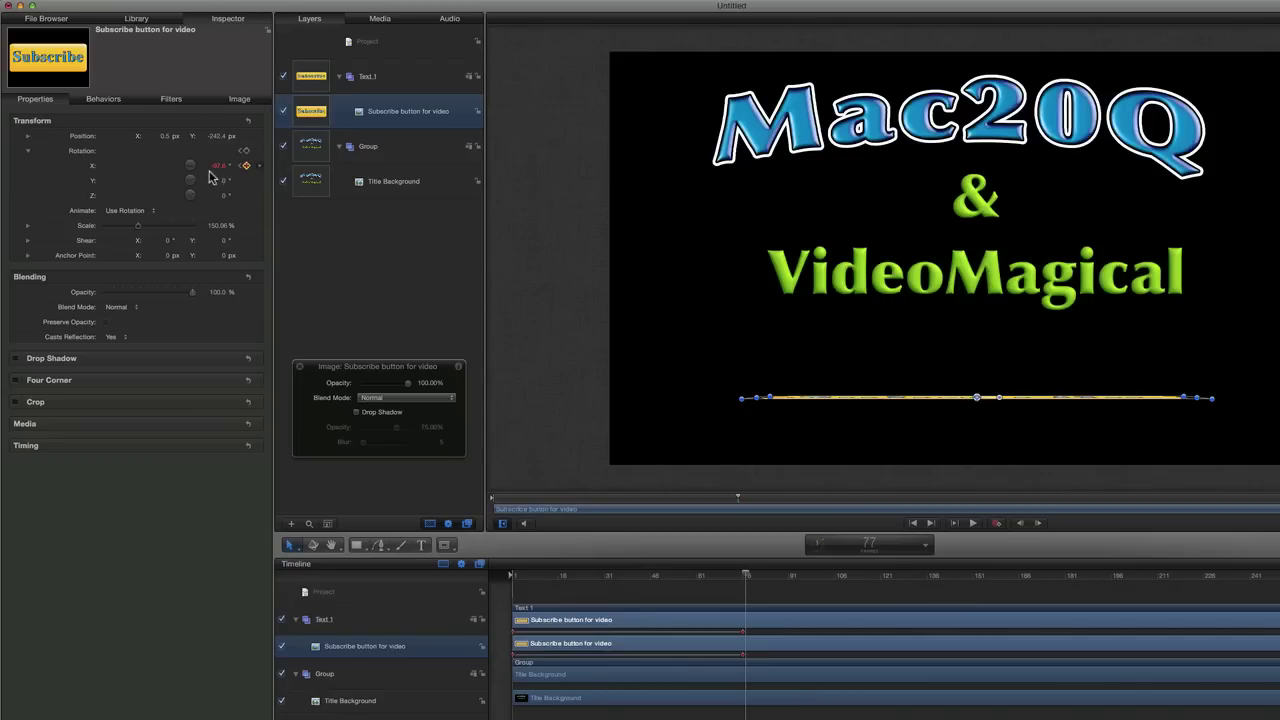
pyautogui.moveTo(220, 172); pyautogui.dragTo(126, 172)
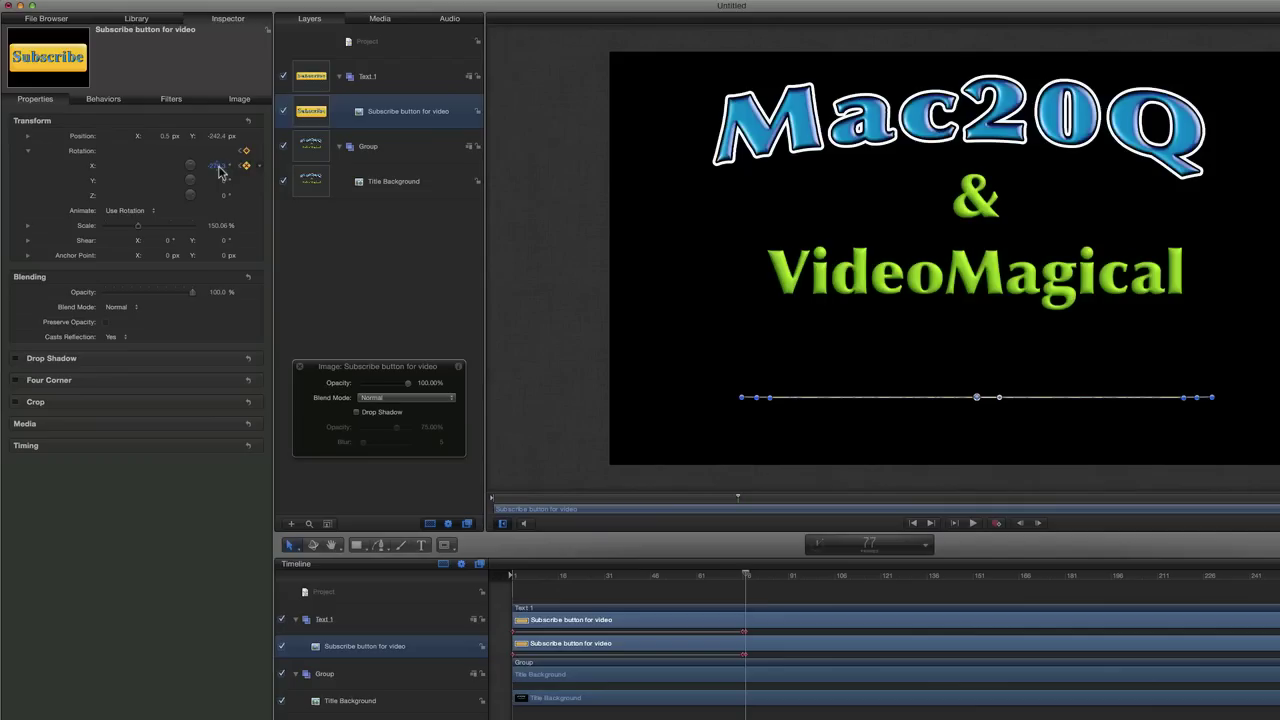
# Keyframe Rotation X at -360° at frame 151 and add another keyframe at frame 225.
pyautogui.click(975, 578)
pyautogui.moveTo(217, 168); pyautogui.dragTo(274, 168)
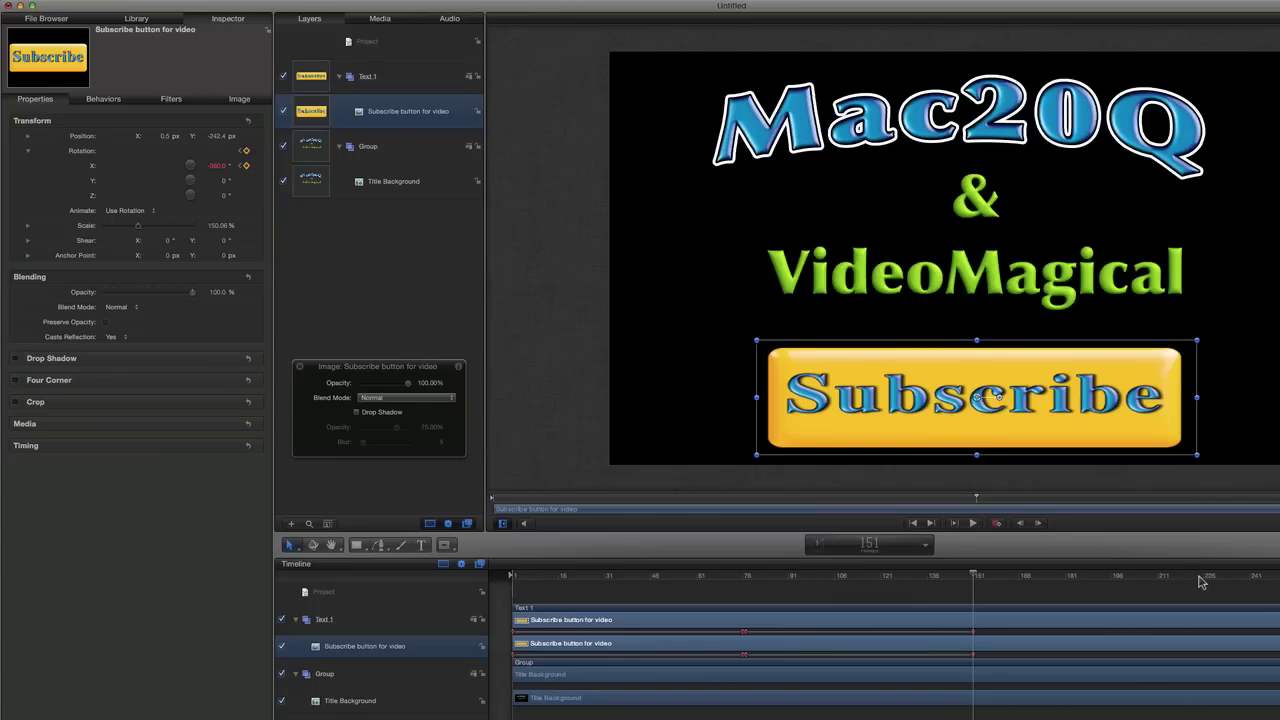
pyautogui.click(1201, 578)
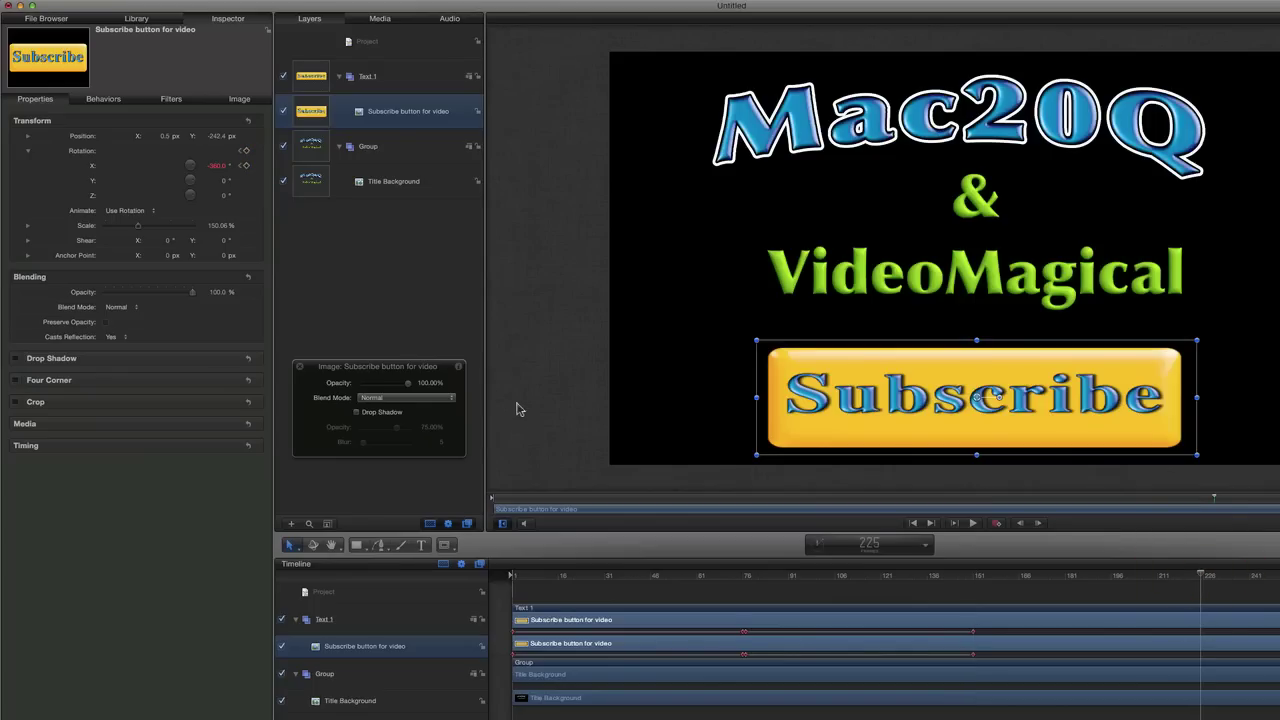
pyautogui.moveTo(214, 166); pyautogui.dragTo(178, 170)
# Advance to the final frame and set Rotation X to -720°.
pyautogui.press('Right')
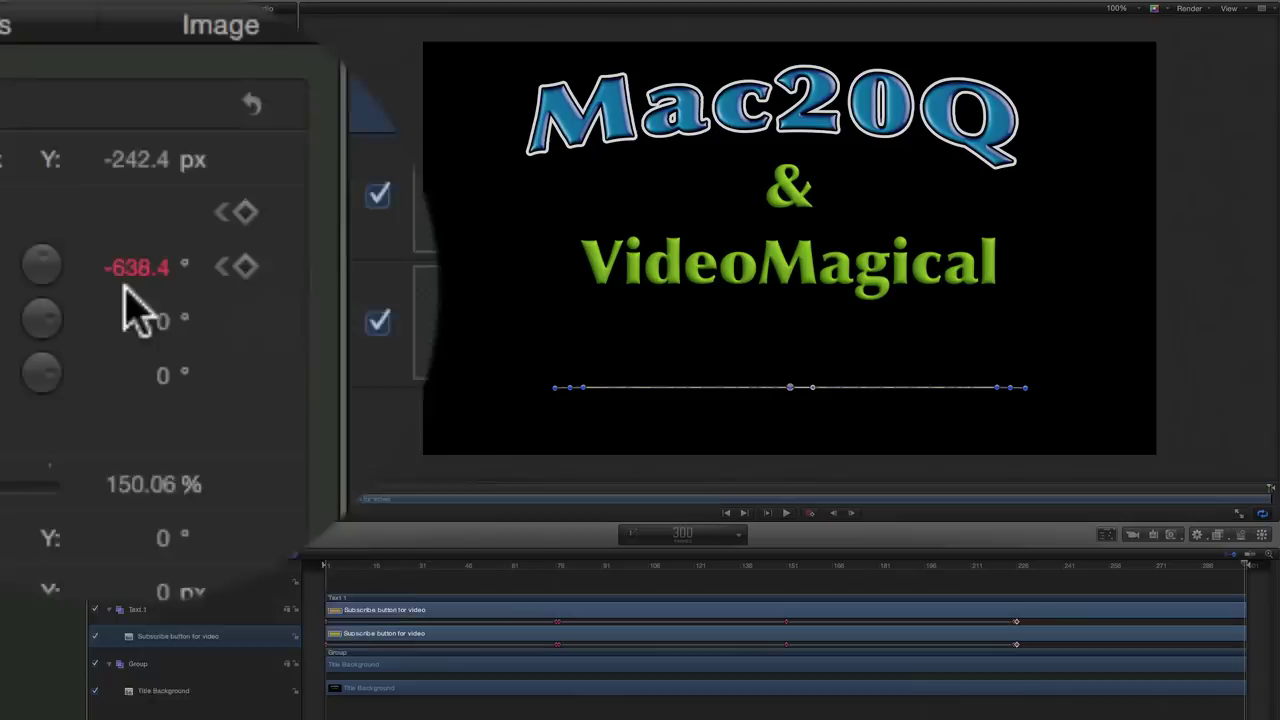
pyautogui.moveTo(30, 155); pyautogui.dragTo(30, 155)
pyautogui.moveTo(168, 332); pyautogui.dragTo(131, 332)
pyautogui.moveTo(30, 155); pyautogui.dragTo(28, 155)
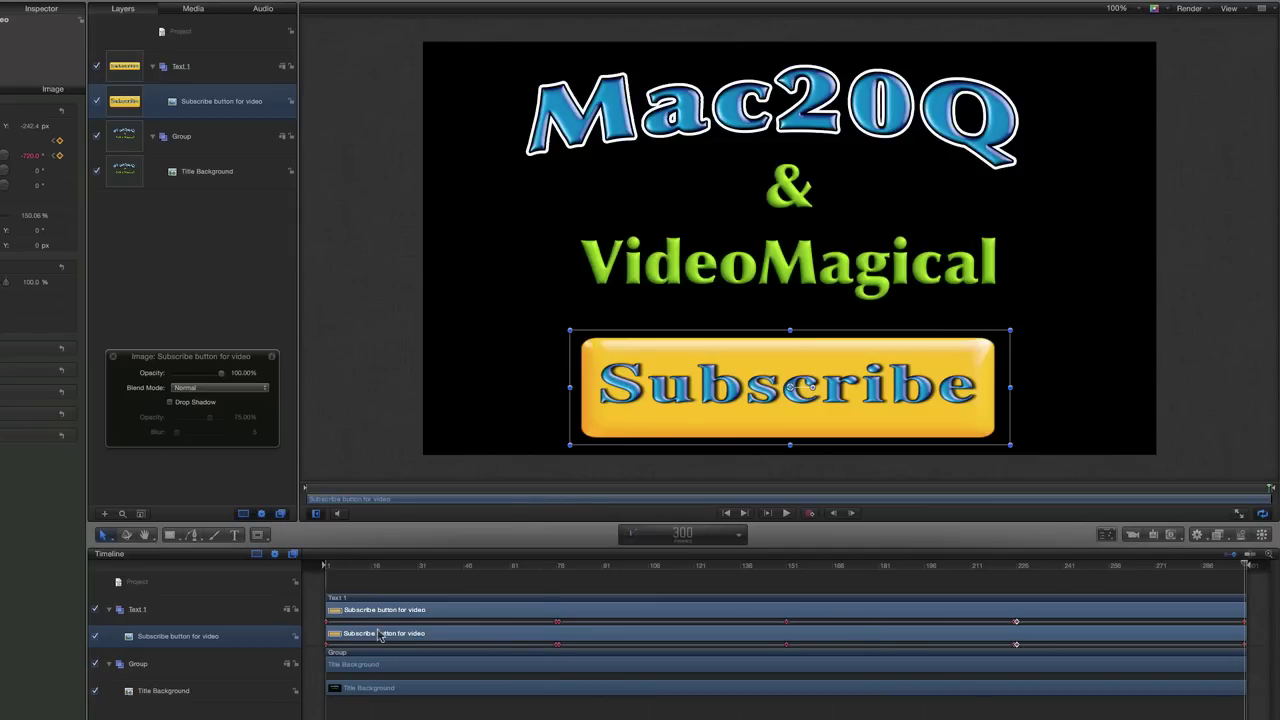
# Play the title from frame one to check both flips, then stop and select Title Background.
pyautogui.click(324, 566)
pyautogui.click(788, 513)
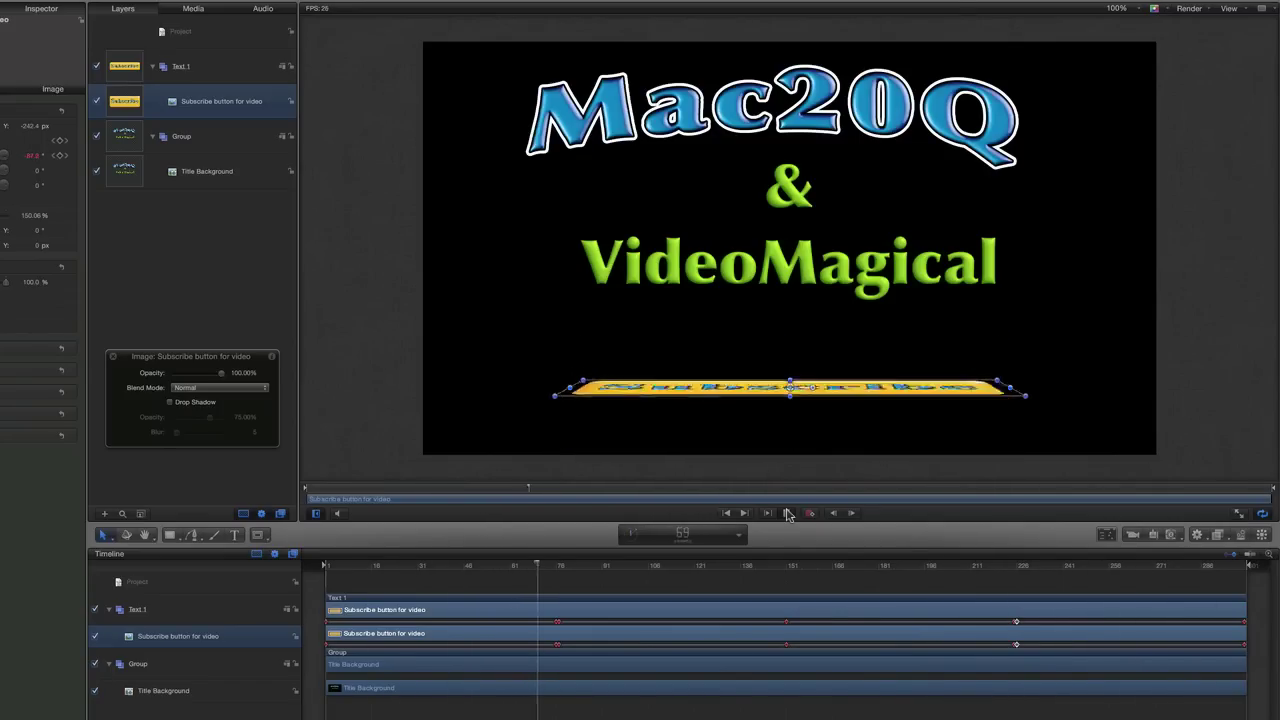
pyautogui.click(787, 513)
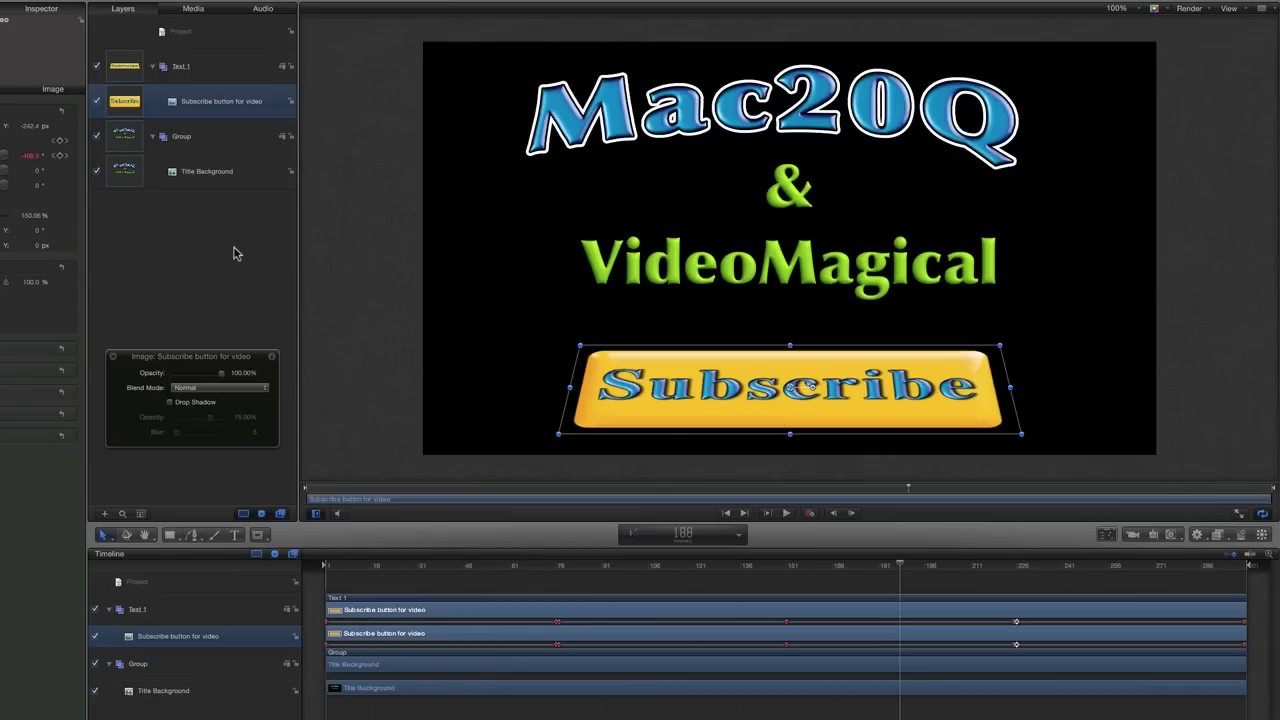
pyautogui.click(605, 143)
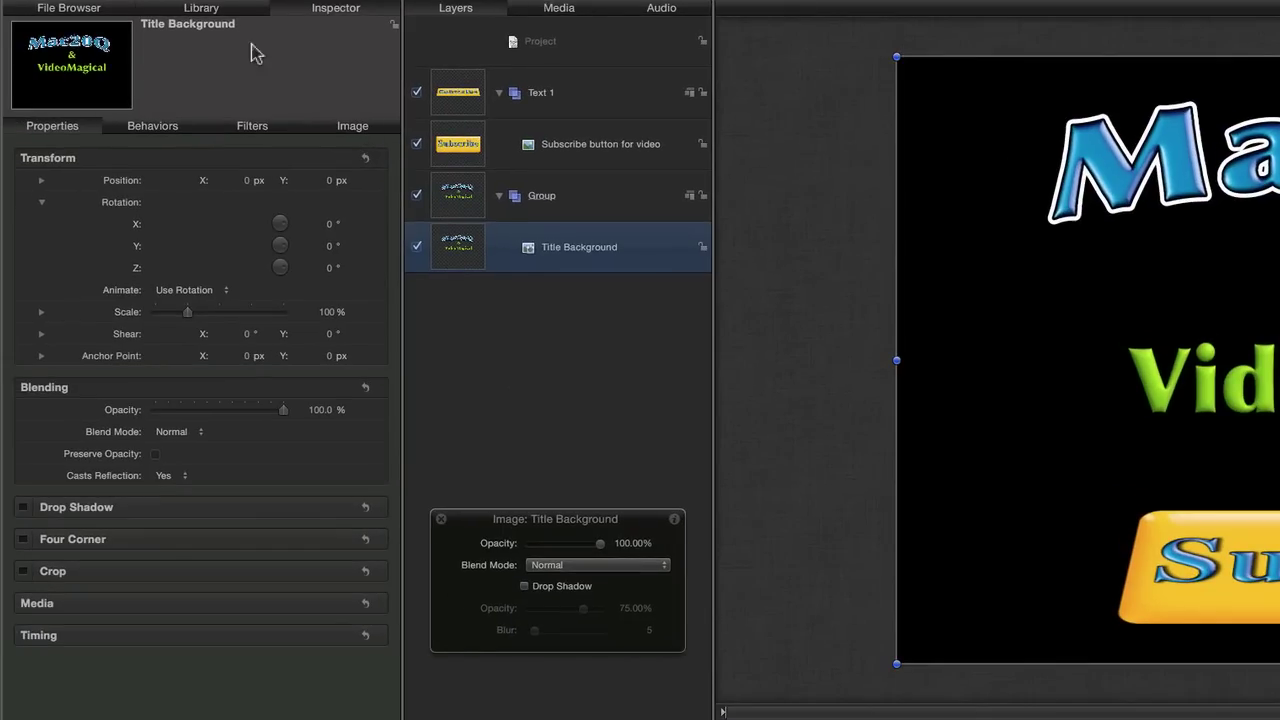
# Apply Basic Motion Grow/Shrink to Title Background and drag its handles to scale it wider and taller.
pyautogui.click(228, 12)
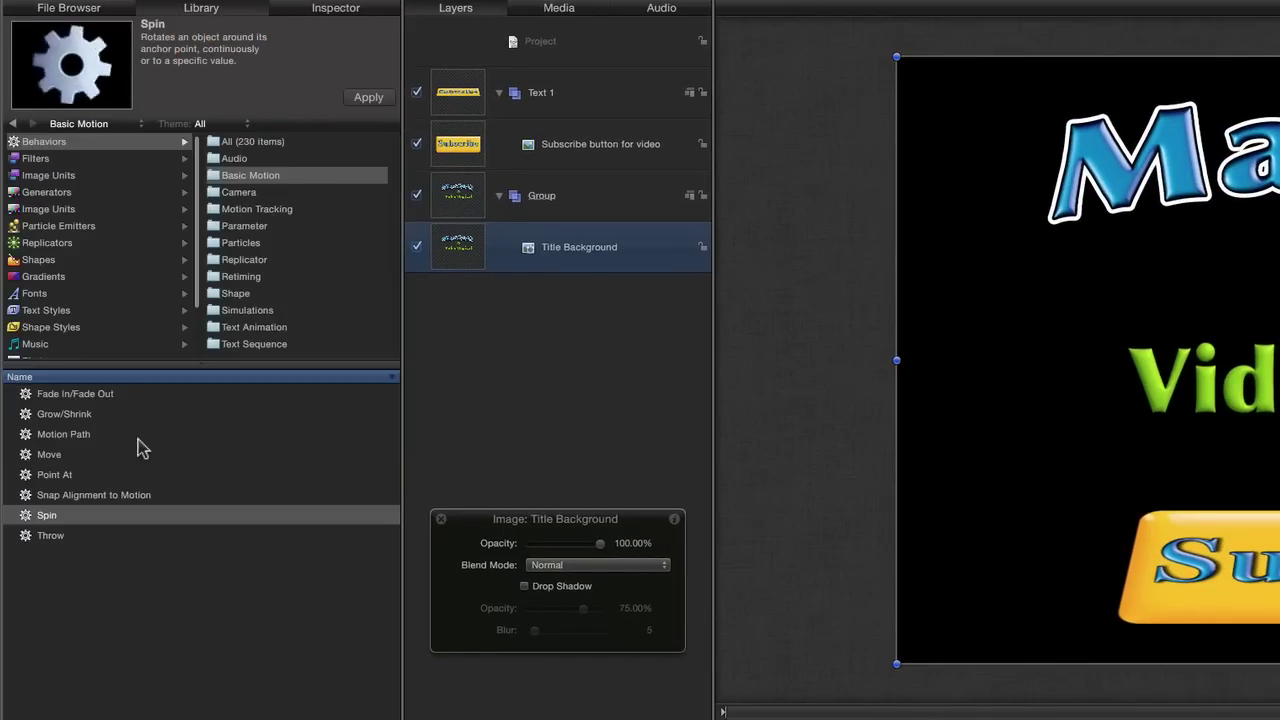
pyautogui.click(44, 416)
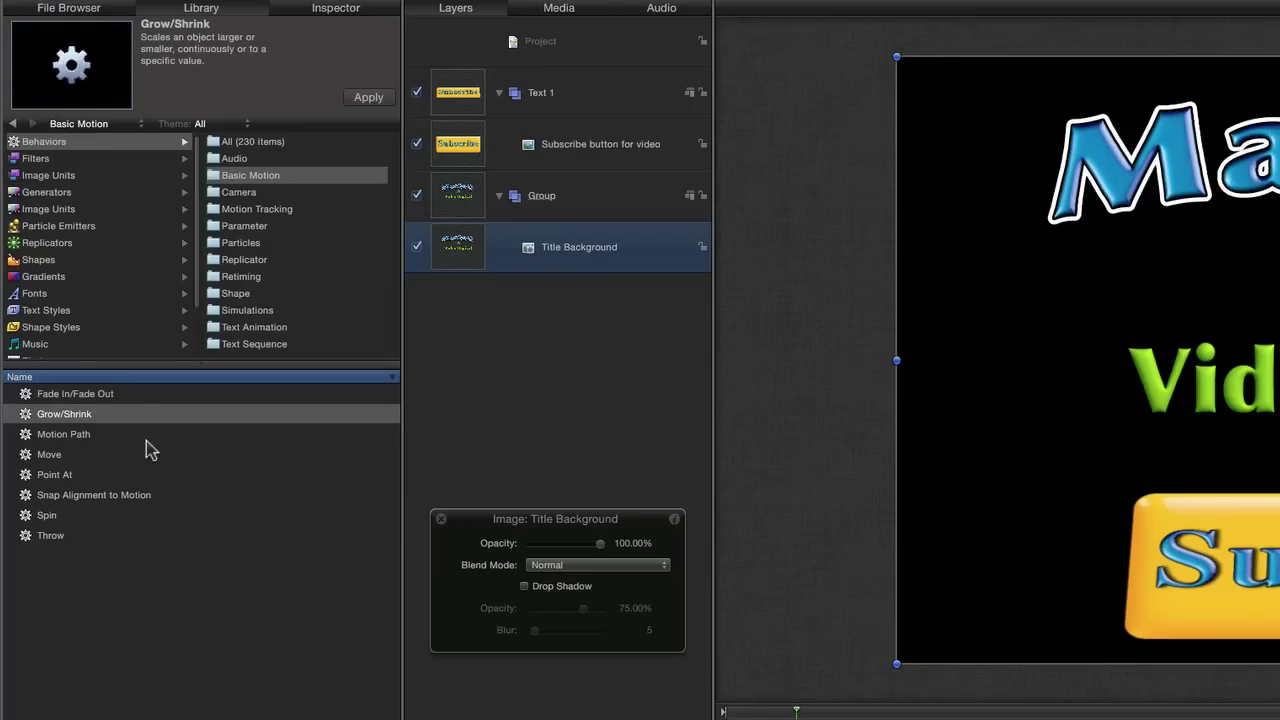
pyautogui.moveTo(98, 418); pyautogui.dragTo(575, 257)
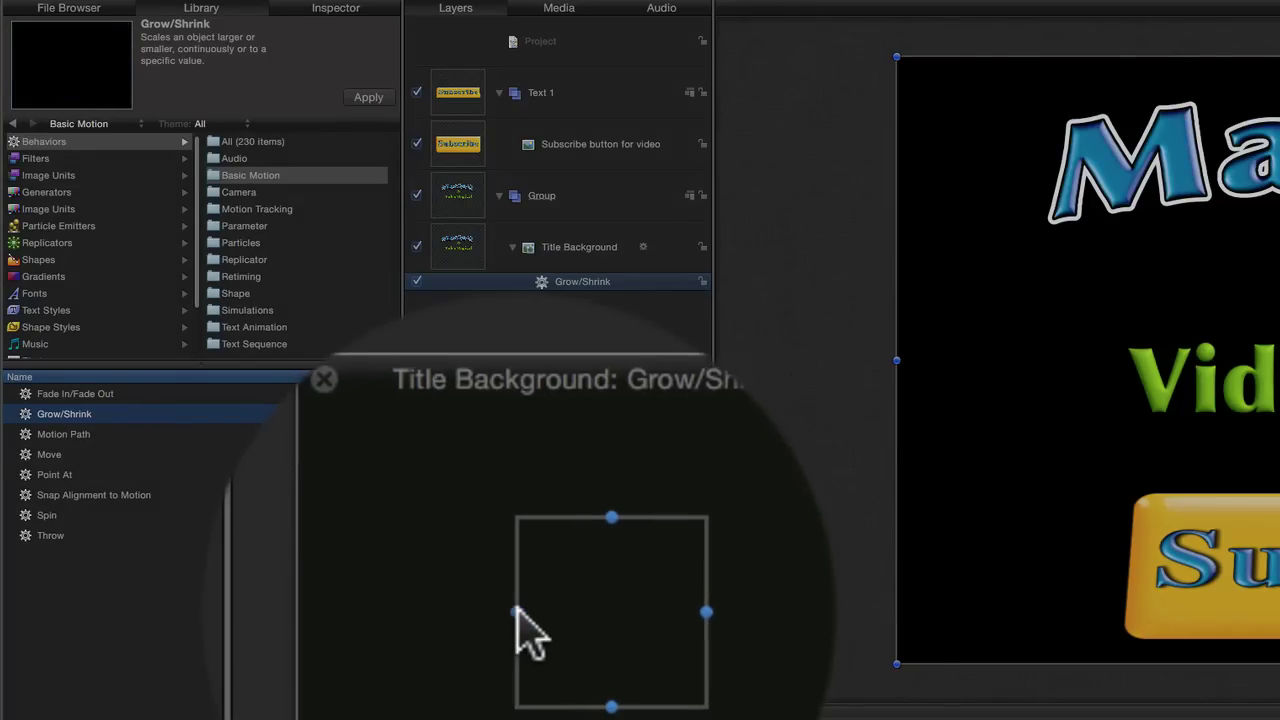
pyautogui.moveTo(517, 612); pyautogui.dragTo(480, 615)
pyautogui.moveTo(554, 651); pyautogui.dragTo(554, 680)
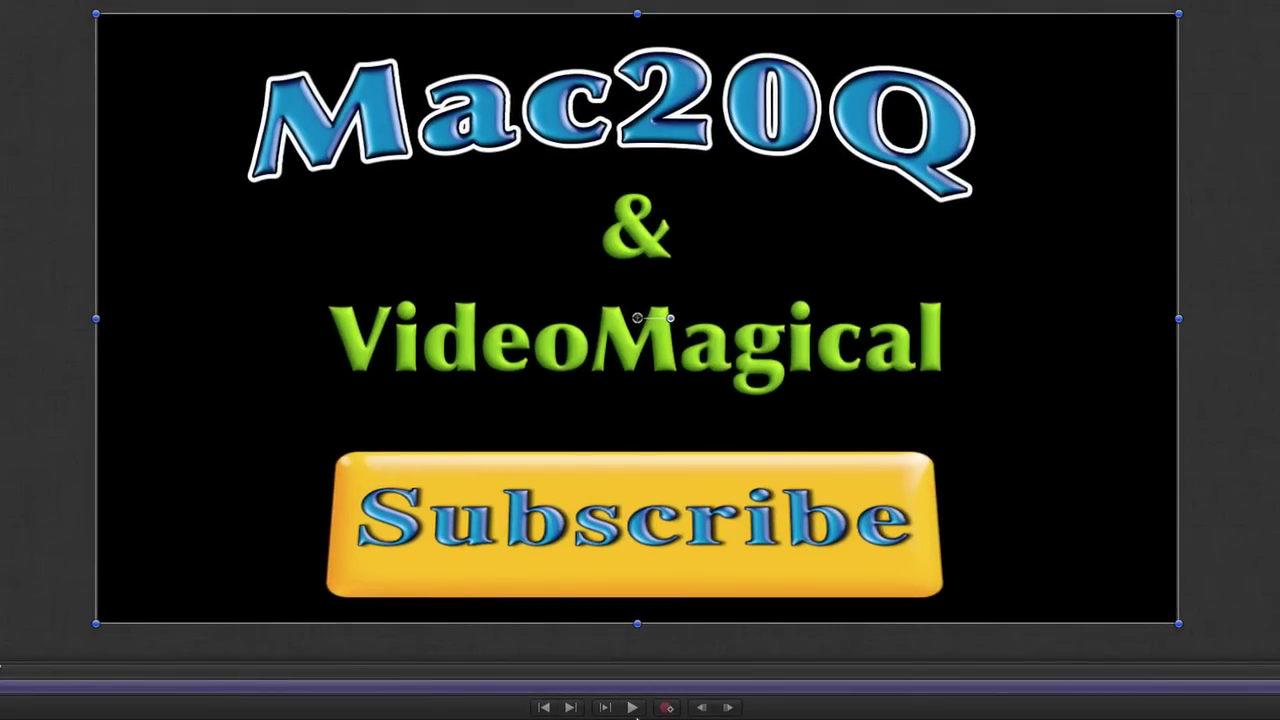
pyautogui.click(632, 708)
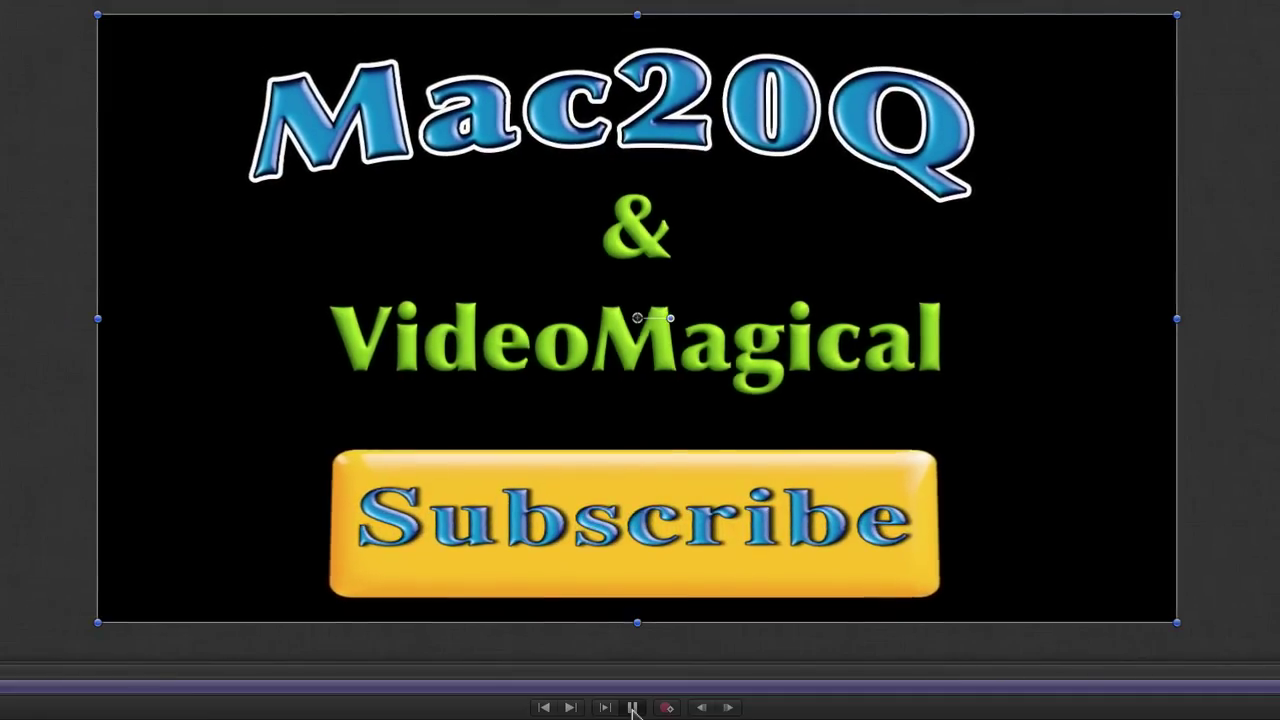
pyautogui.click(633, 707)
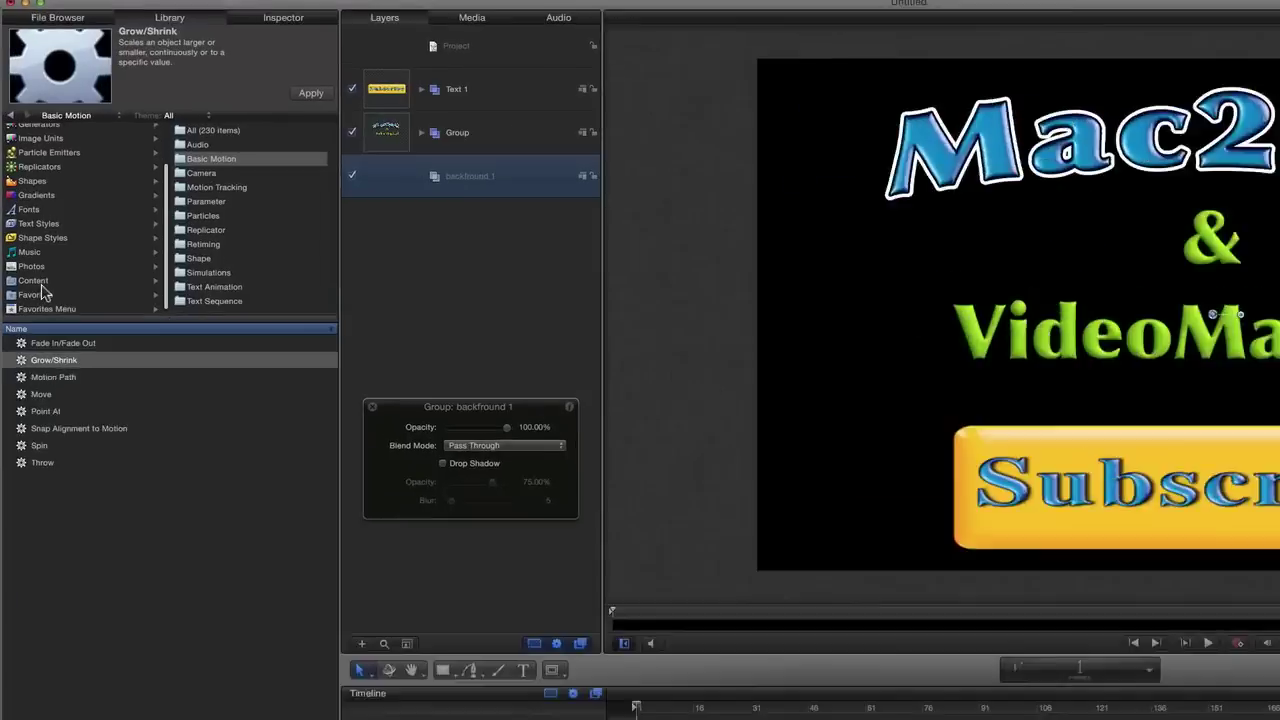
# Preview Bamboo Weave, Chalkboard Scratchy and Dark Curtain backgrounds, then add Dark Curtain to the layers.
pyautogui.click(29, 213)
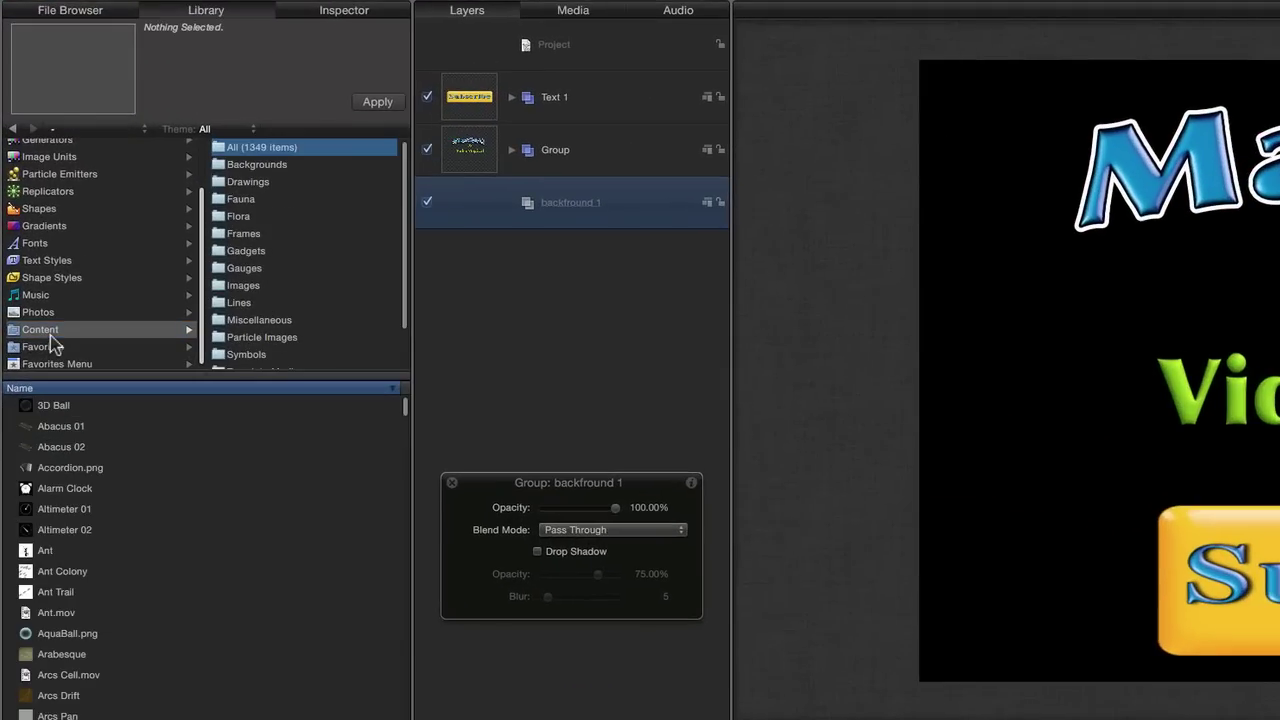
pyautogui.click(284, 168)
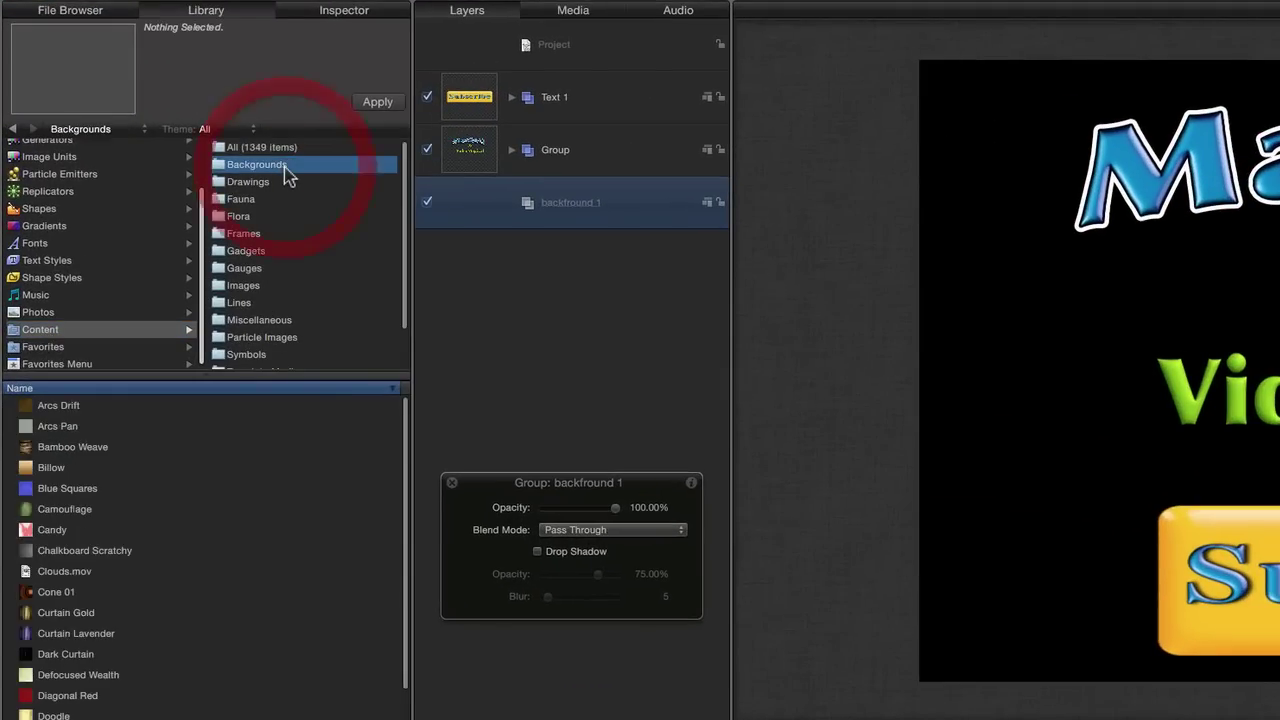
pyautogui.click(82, 446)
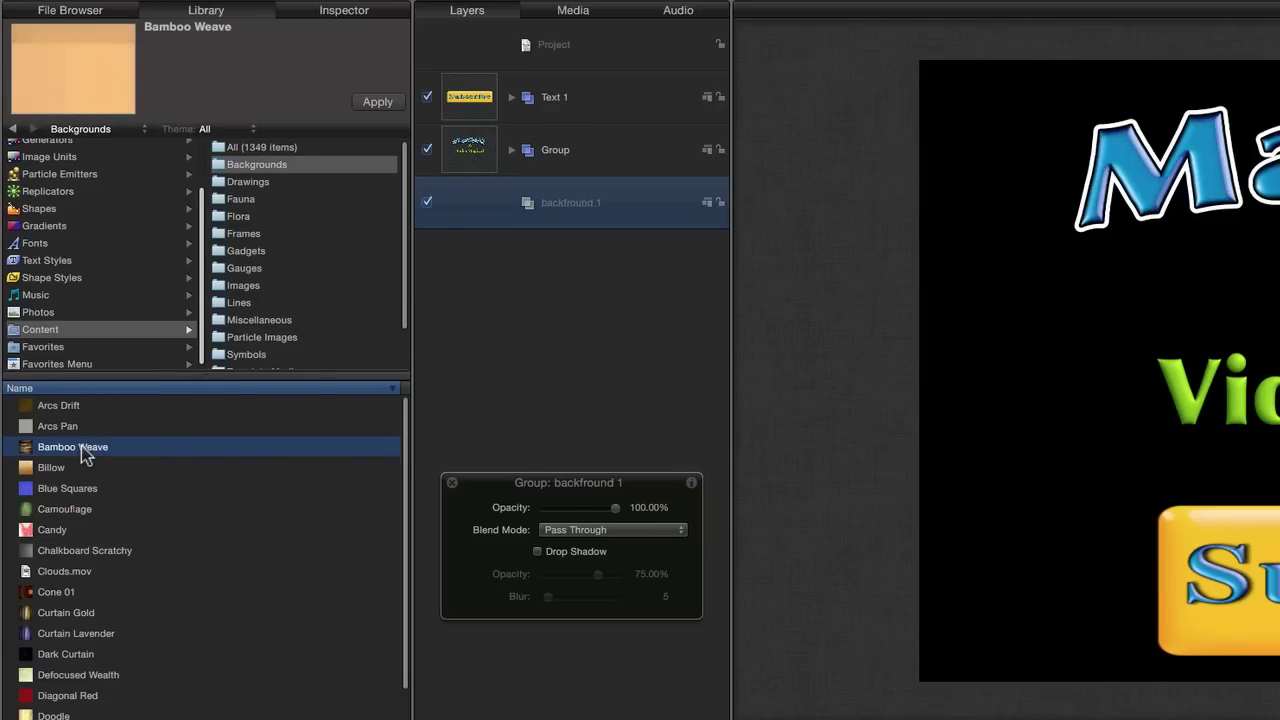
pyautogui.click(72, 557)
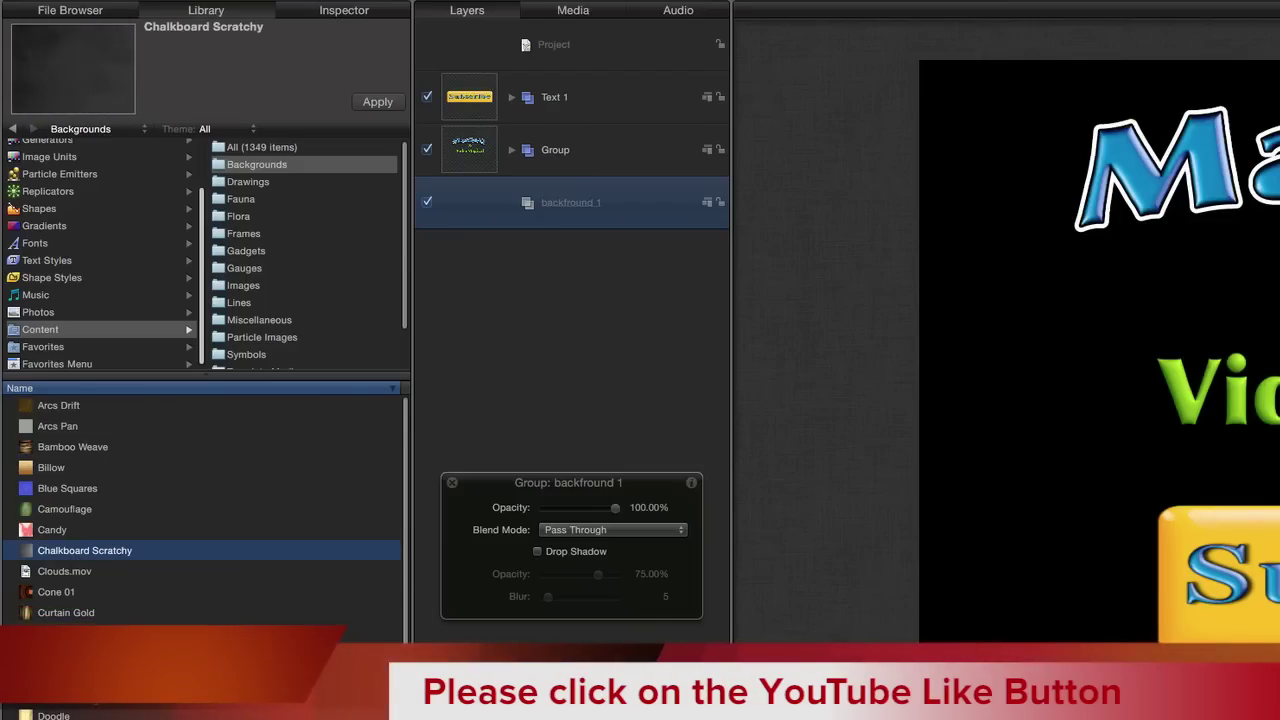
pyautogui.click(70, 654)
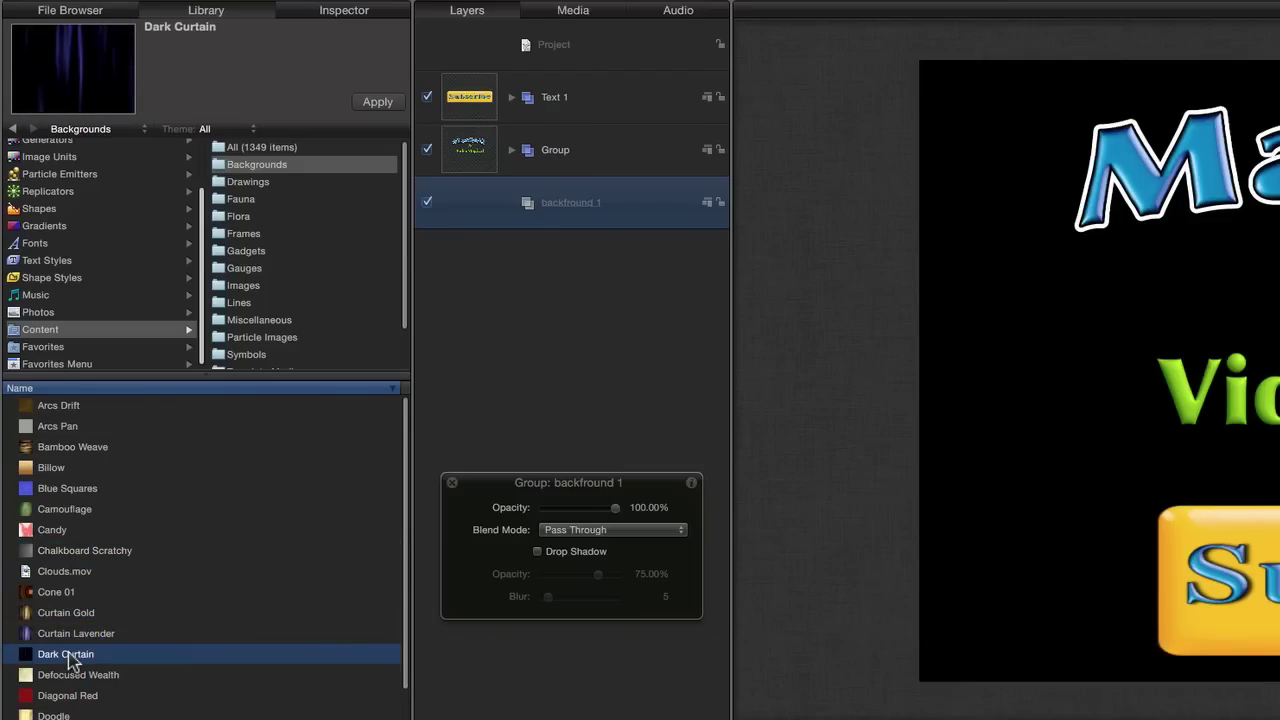
pyautogui.moveTo(72, 662); pyautogui.dragTo(610, 220)
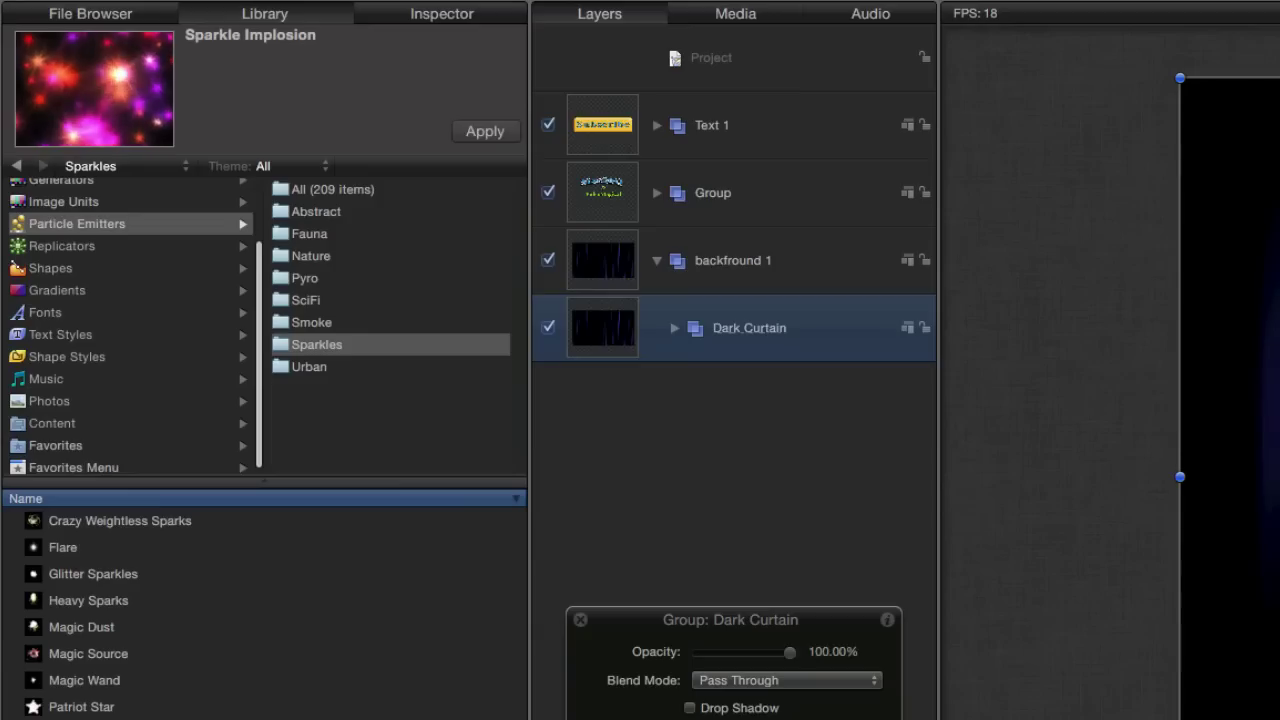
# Drop Sparkle Implosion into the backfround 1 group and lower its birth rate toward 18.
pyautogui.moveTo(50, 712); pyautogui.dragTo(755, 285)
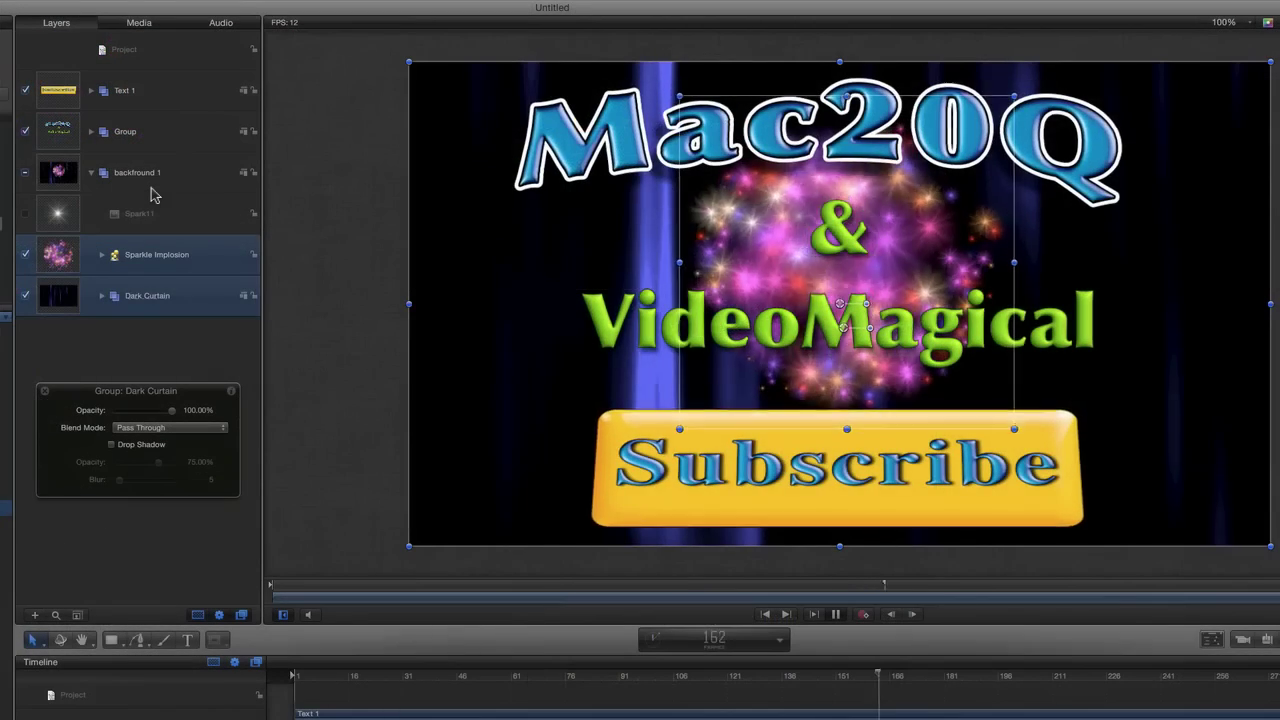
pyautogui.click(101, 254)
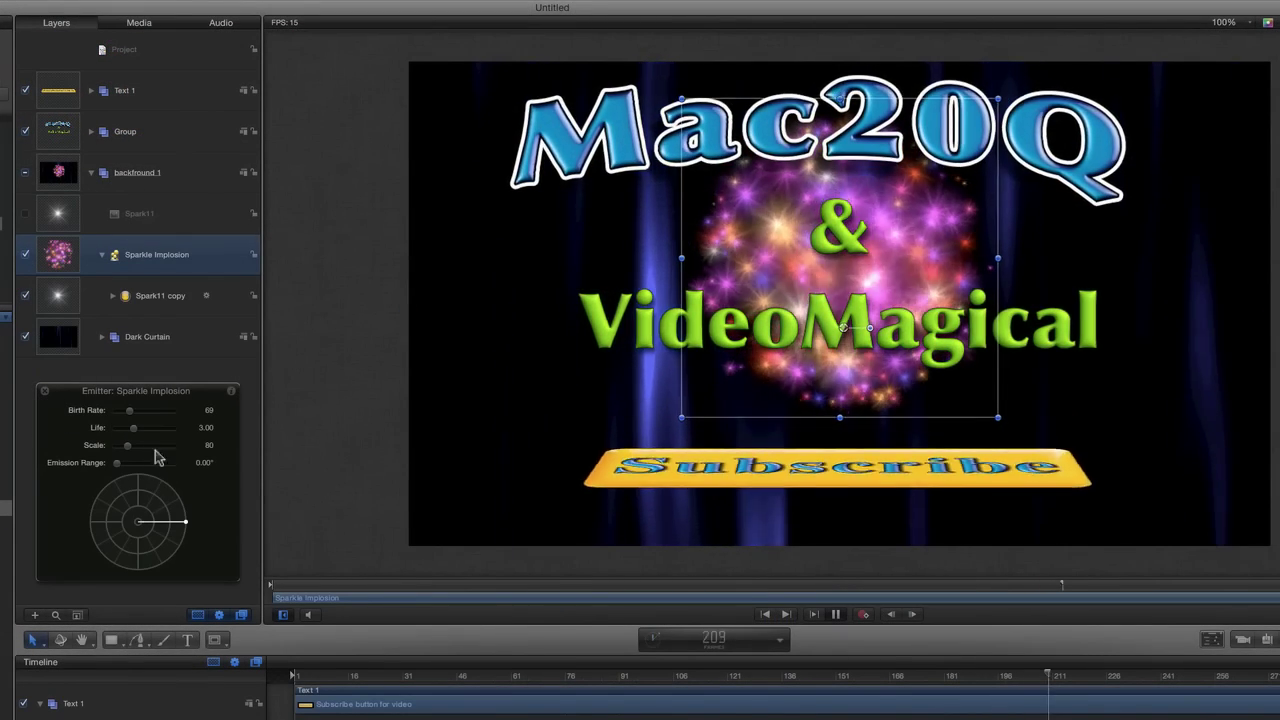
pyautogui.click(131, 411)
pyautogui.moveTo(133, 415); pyautogui.dragTo(124, 418)
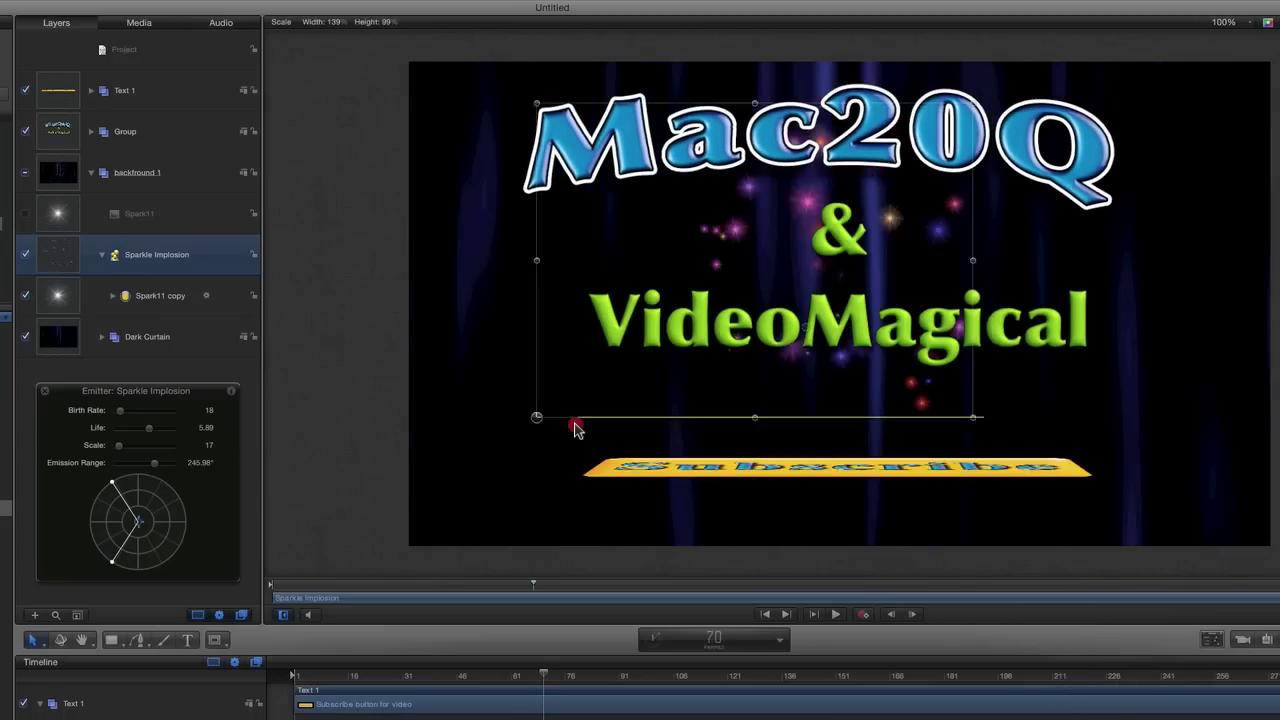
# Widen the Sparkle Implosion bounding box left and right across the title, then deselect it.
pyautogui.moveTo(560, 426); pyautogui.dragTo(575, 424)
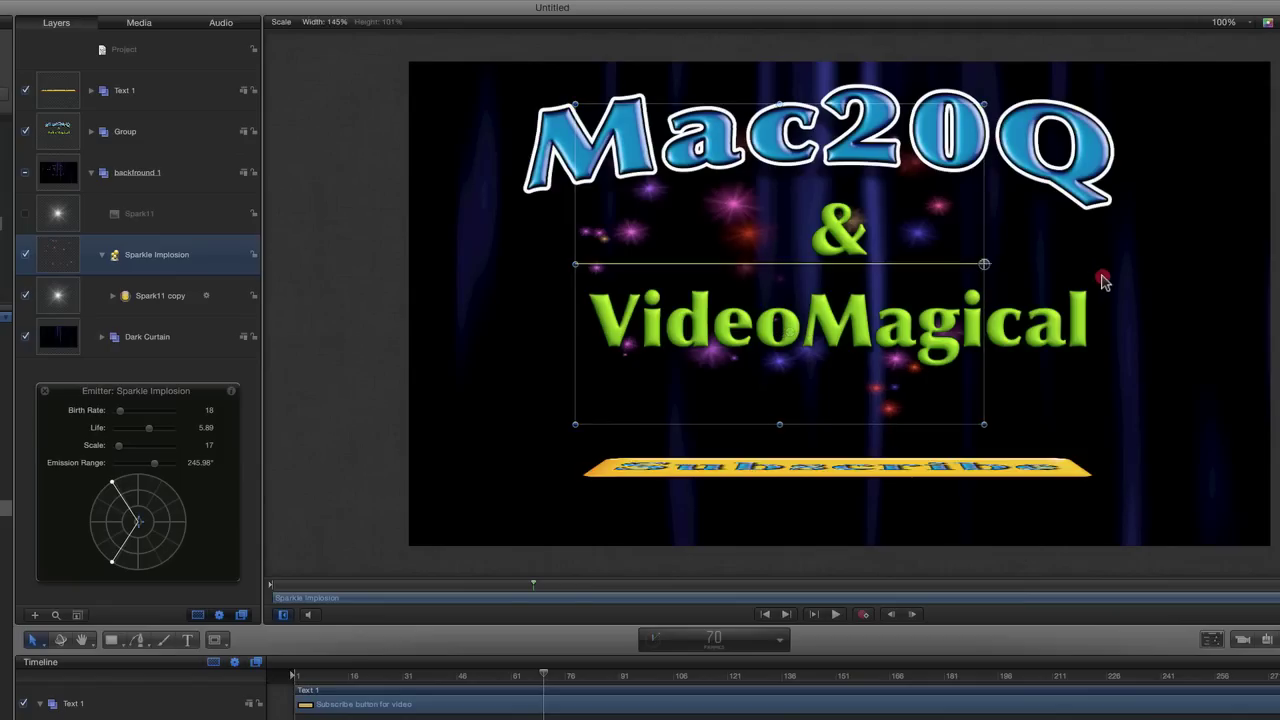
pyautogui.moveTo(1108, 281); pyautogui.dragTo(1119, 282)
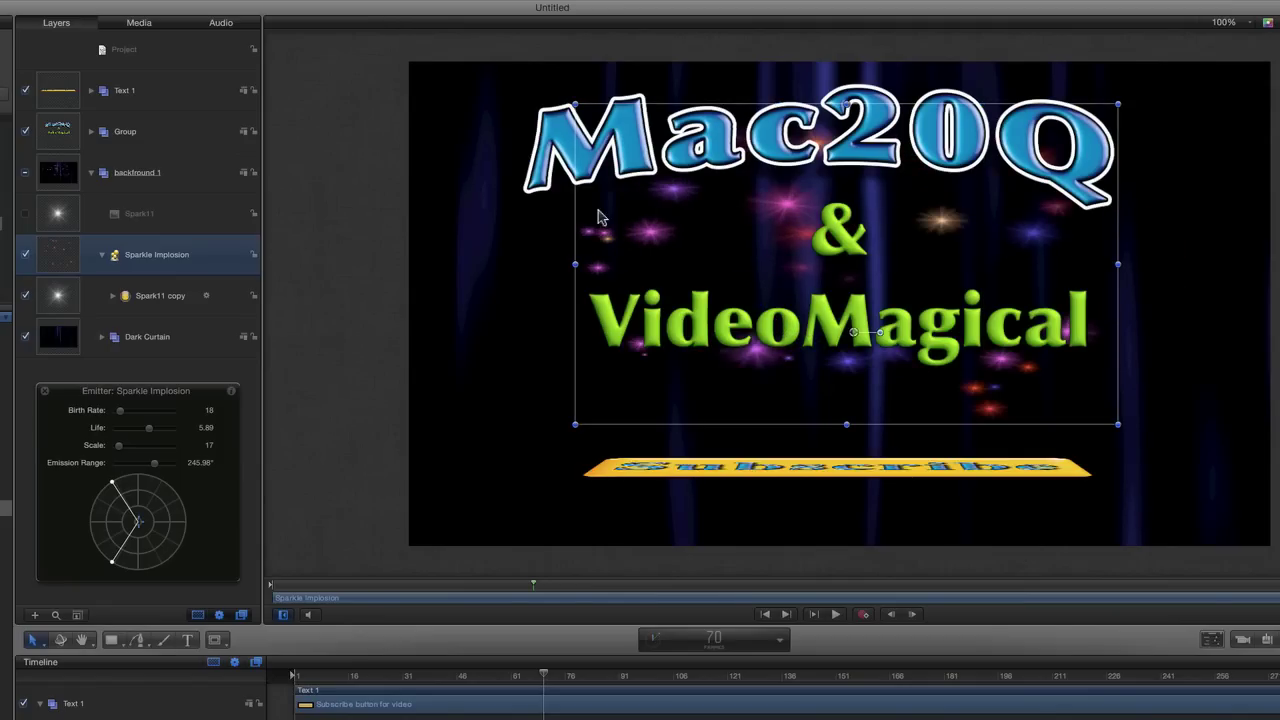
pyautogui.moveTo(576, 268); pyautogui.dragTo(500, 266)
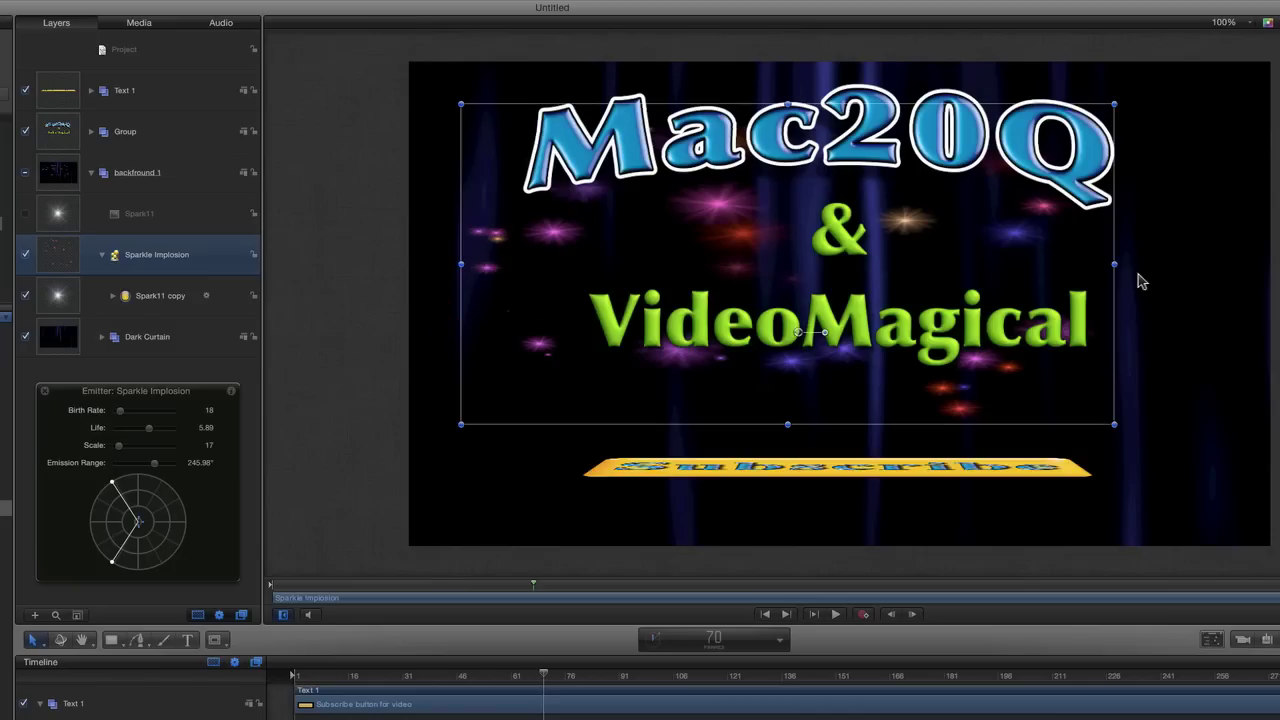
pyautogui.moveTo(1113, 264); pyautogui.dragTo(1166, 266)
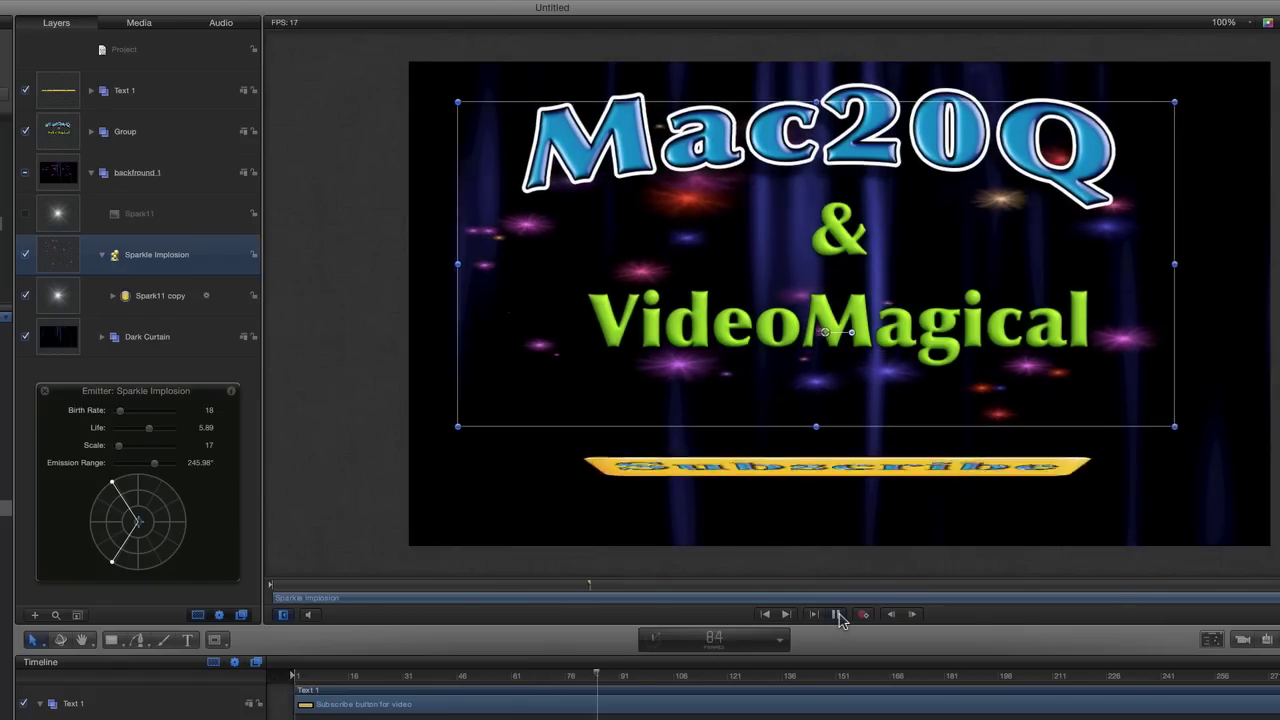
pyautogui.click(368, 507)
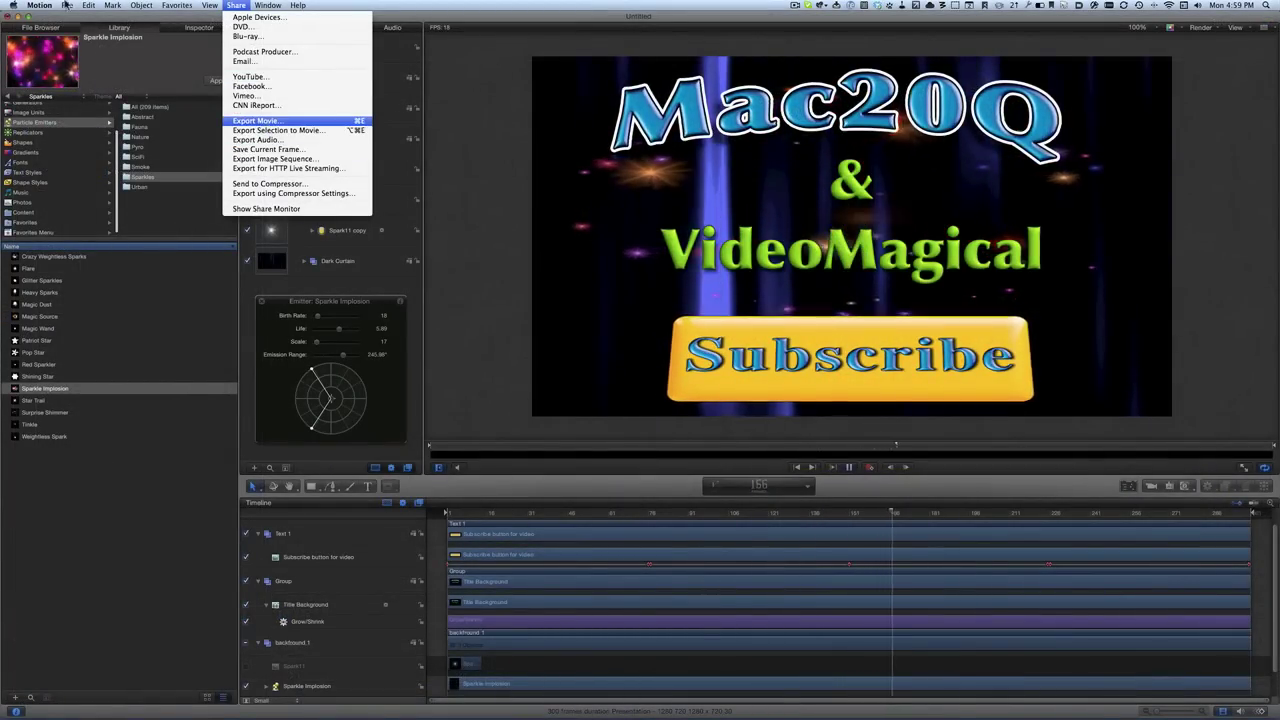
# Publish the project as the Mac20Q End Title template, then switch to Final Cut Pro.
pyautogui.moveTo(67, 9)
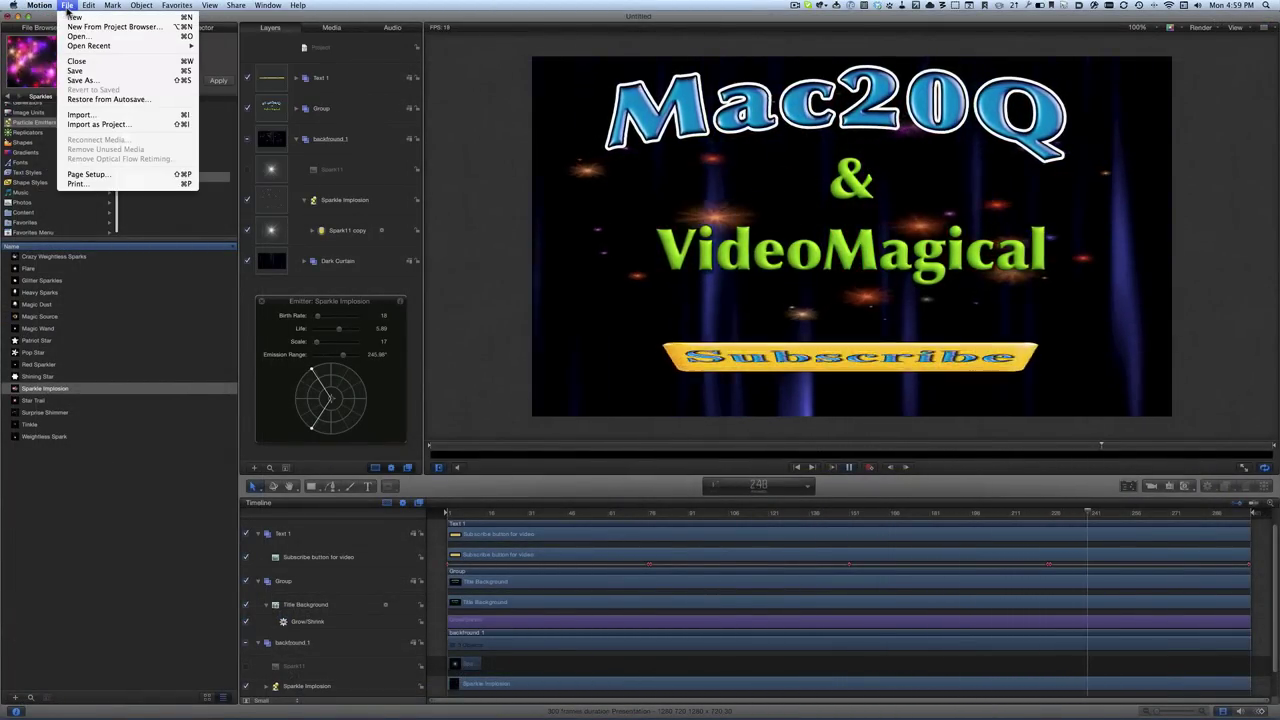
pyautogui.click(88, 73)
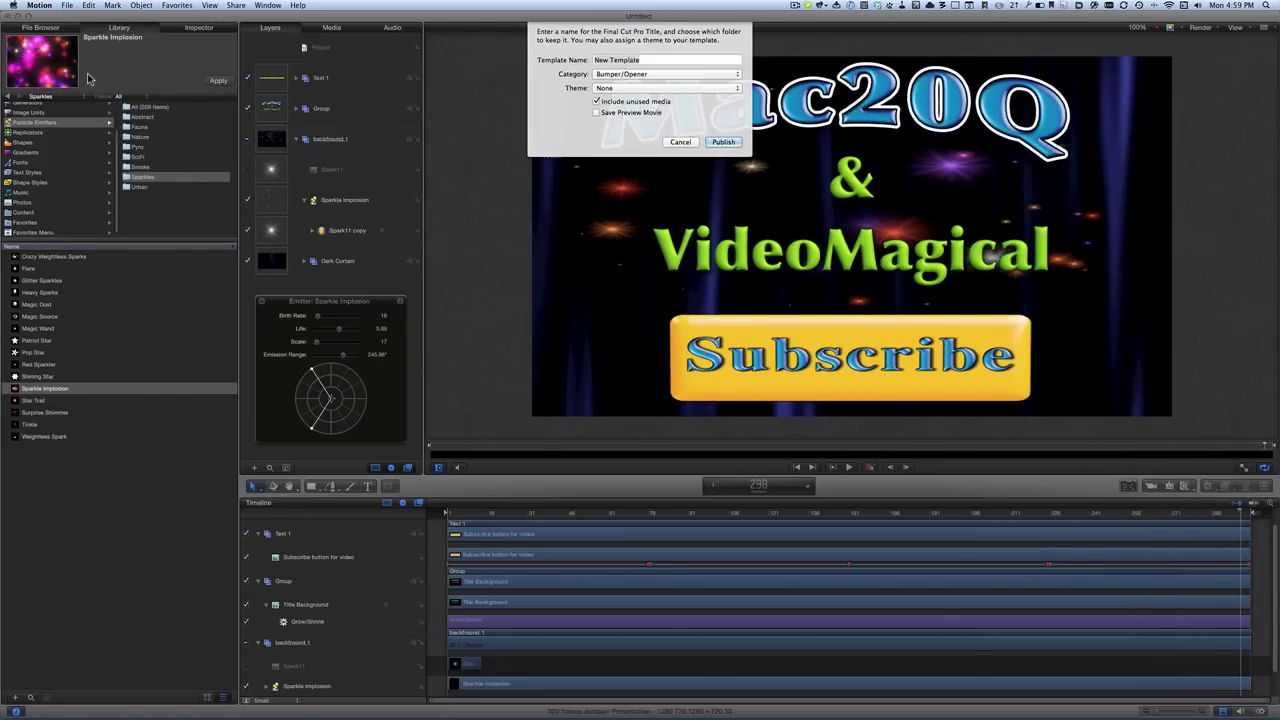
pyautogui.click(724, 142)
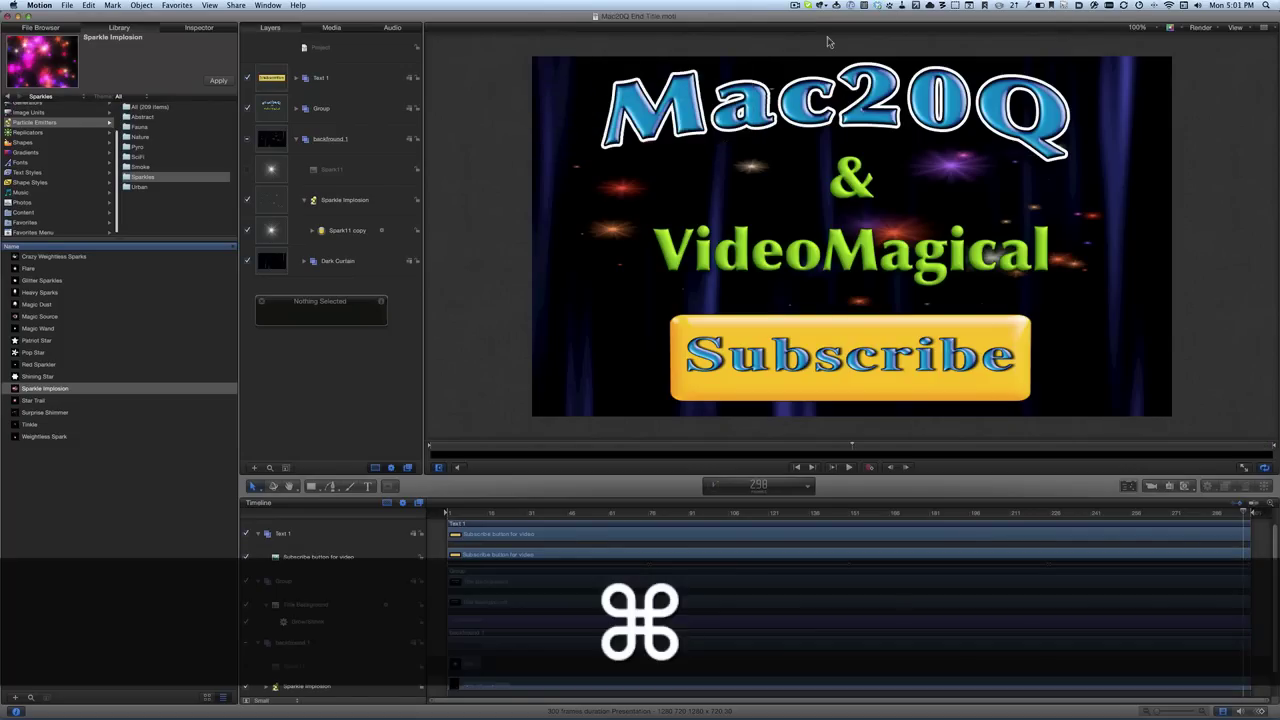
pyautogui.press('super+Tab')
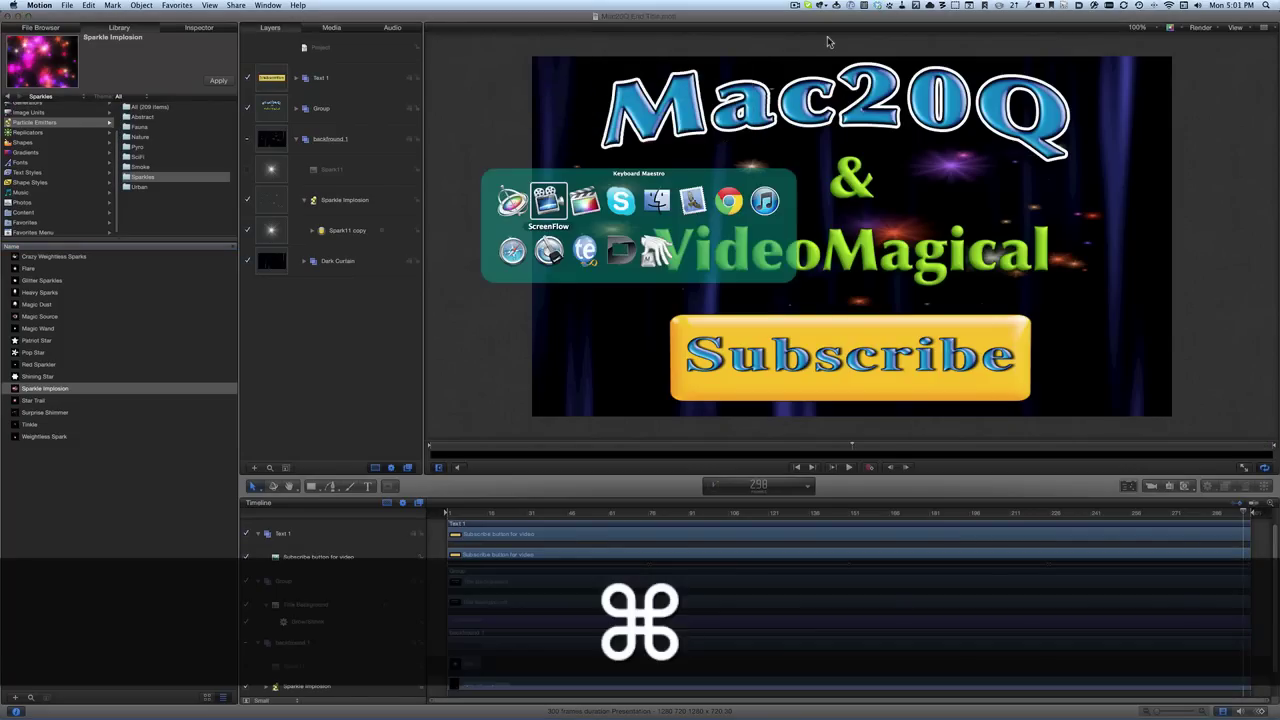
pyautogui.press('super+Tab')
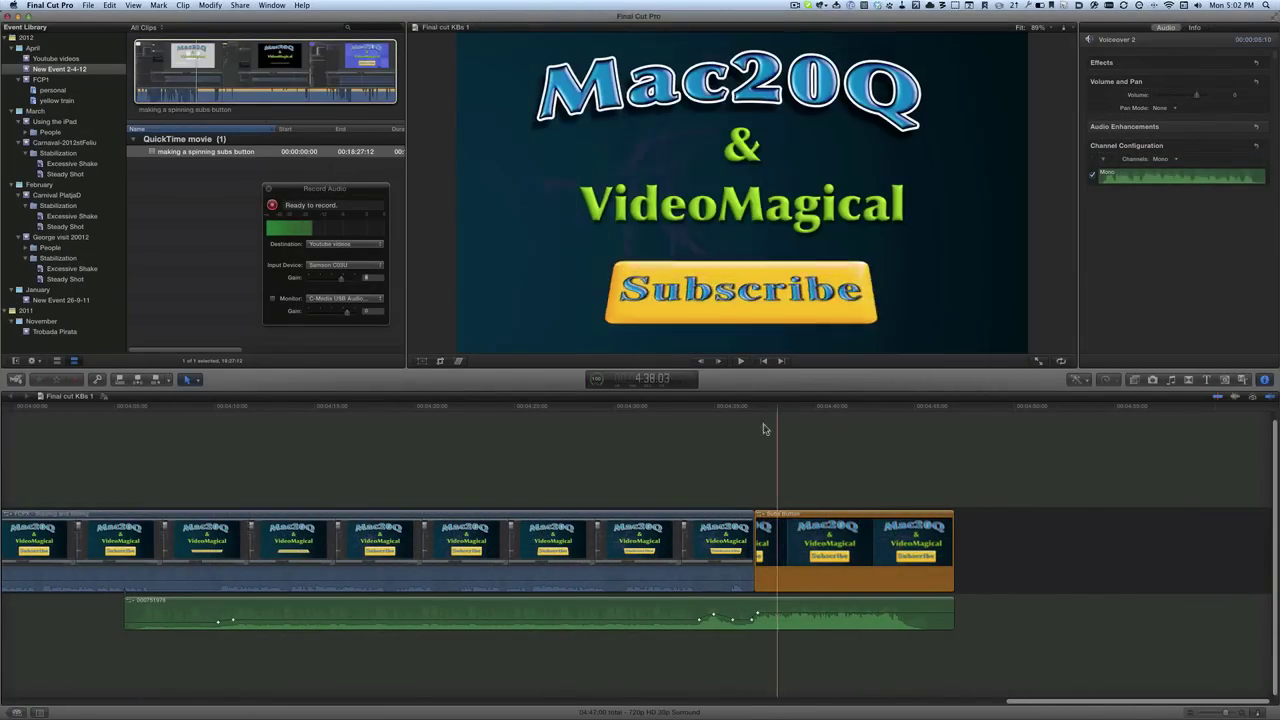
# Delete the orange Subs button clip, append Mac20Q Ending Title, and place the playhead before it.
pyautogui.click(839, 512)
pyautogui.press('Delete')
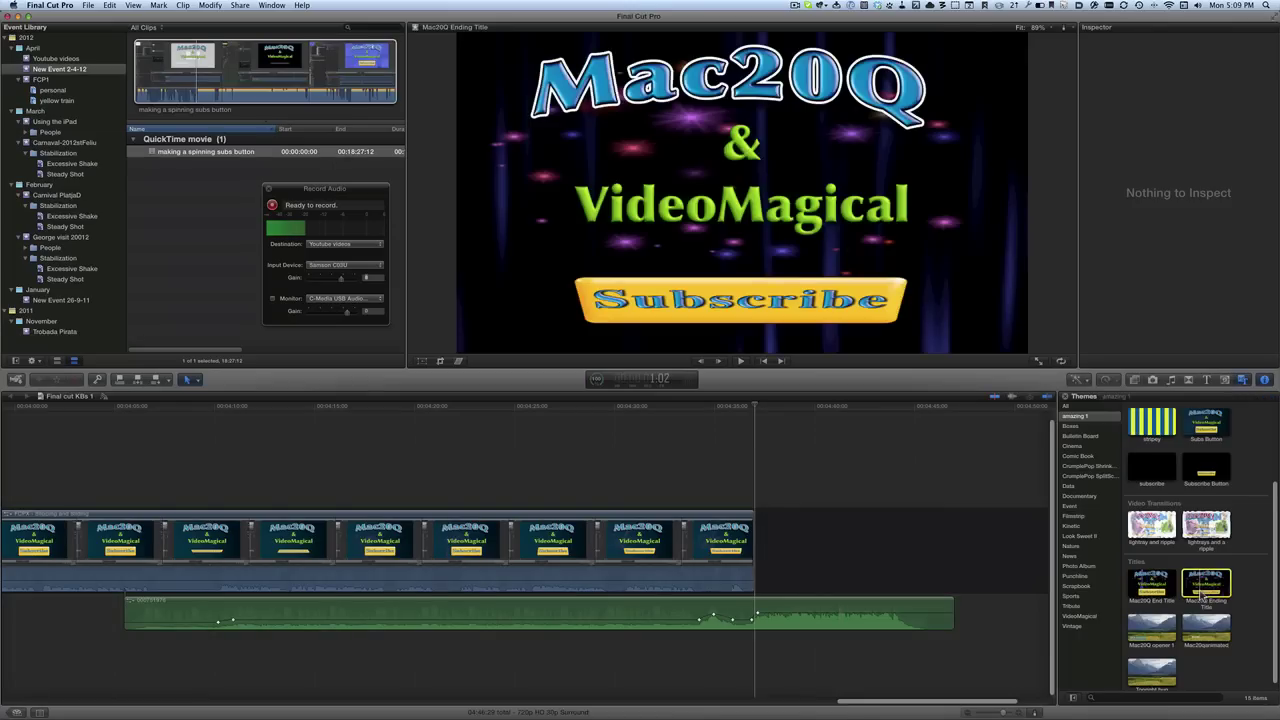
pyautogui.press('e')
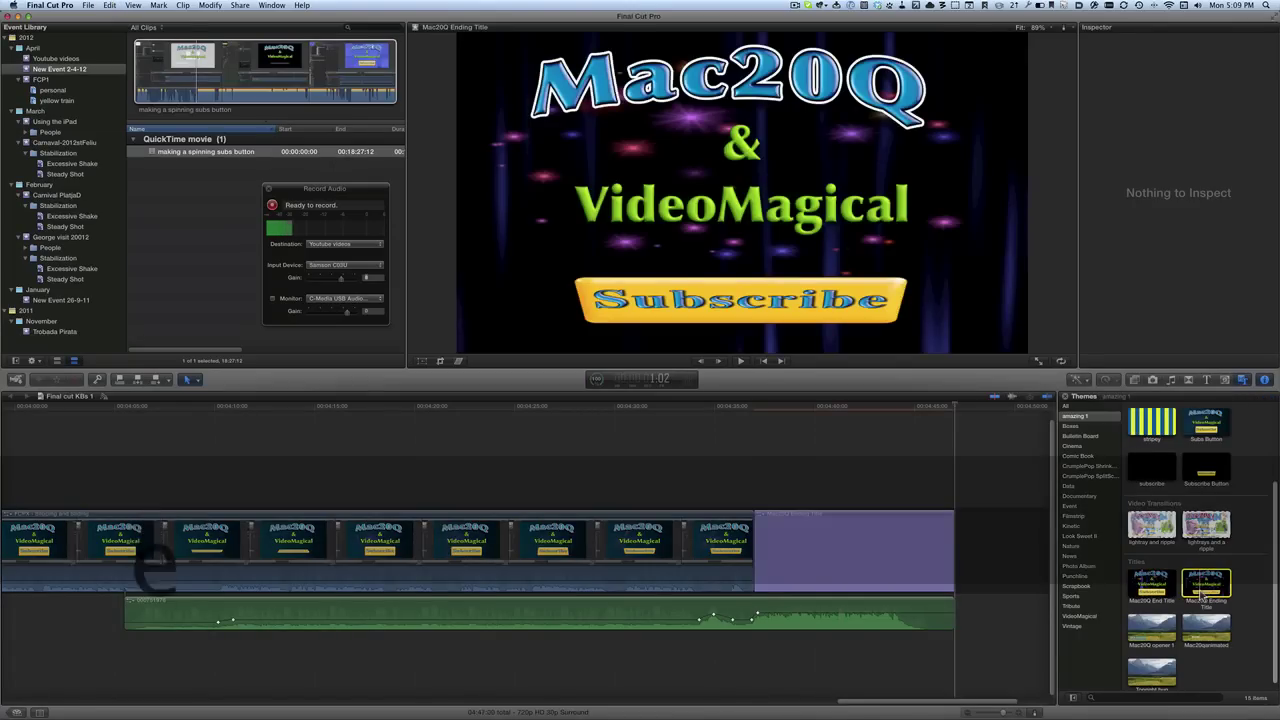
pyautogui.click(790, 449)
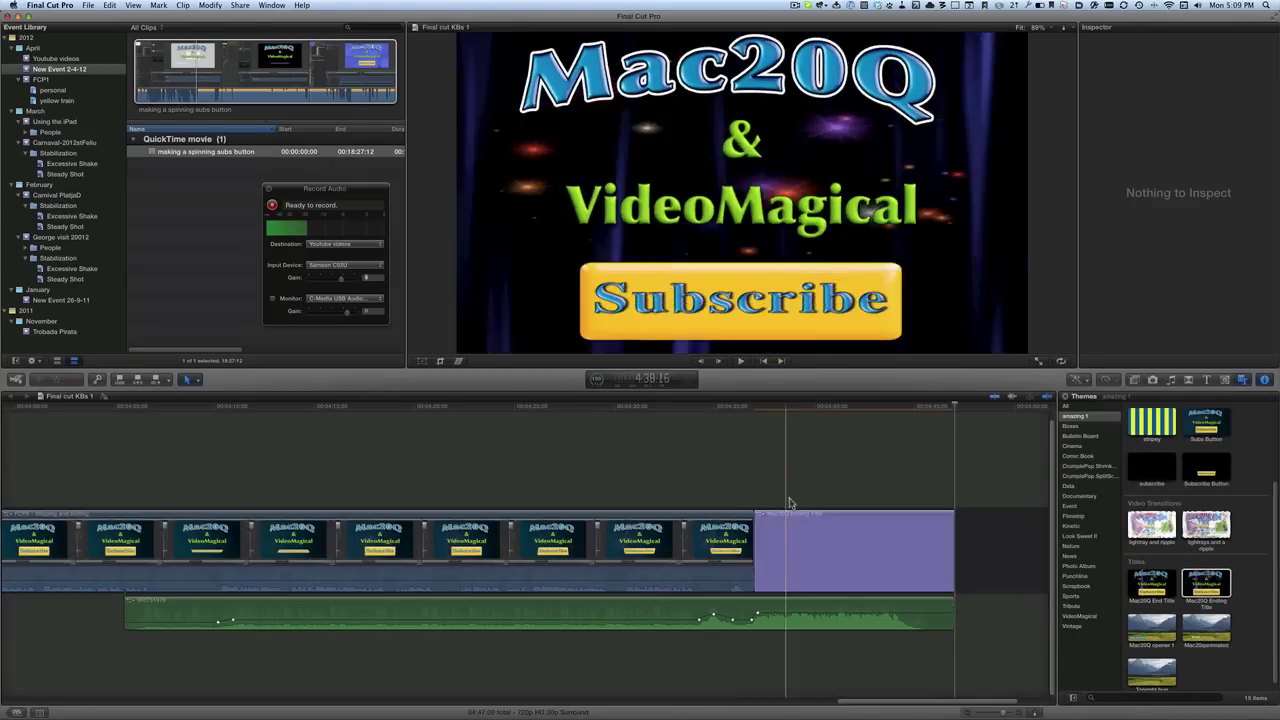
pyautogui.click(741, 411)
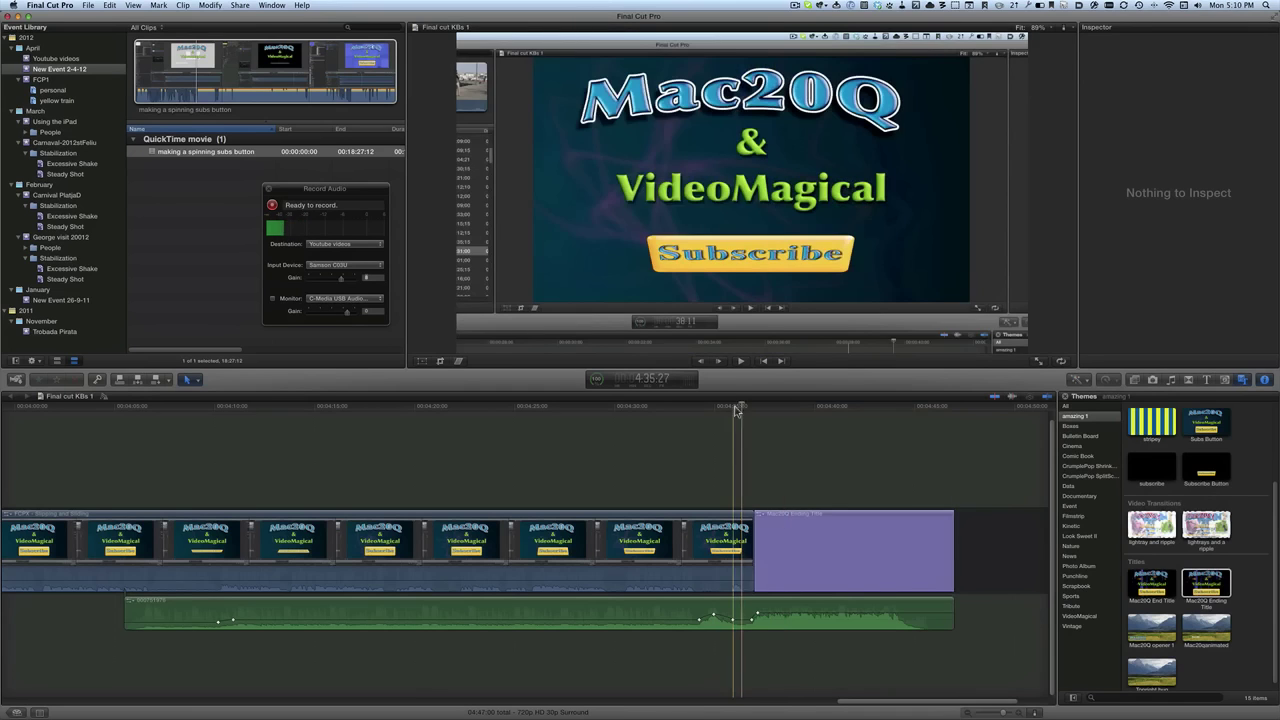